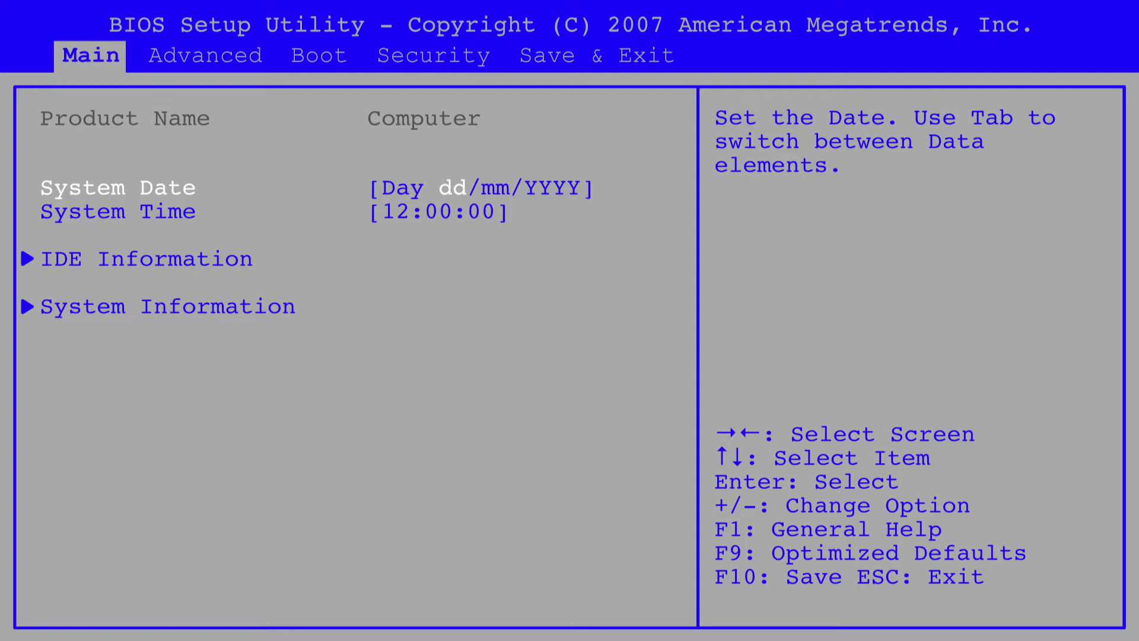
- Open the boot priority settings in the BIOS and change Boot Option #1
key(Right)
key(Right)
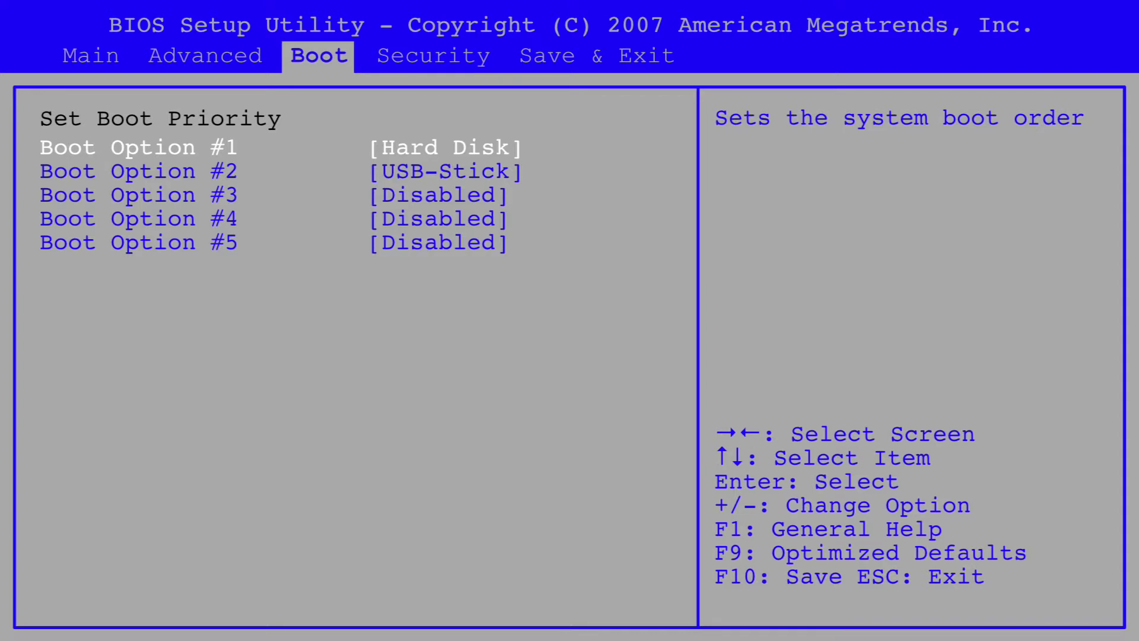
key(plus)
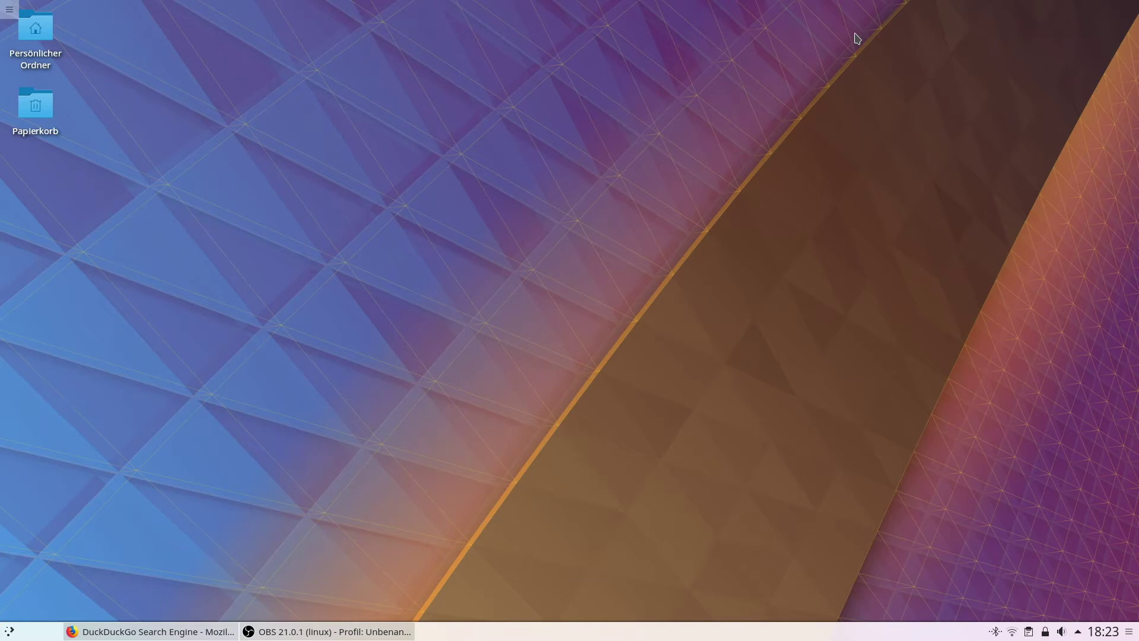
- Switch to the Plasma desktop's Systemeinstellungen by searching for "sys"
key(alt+space)
text(sys)
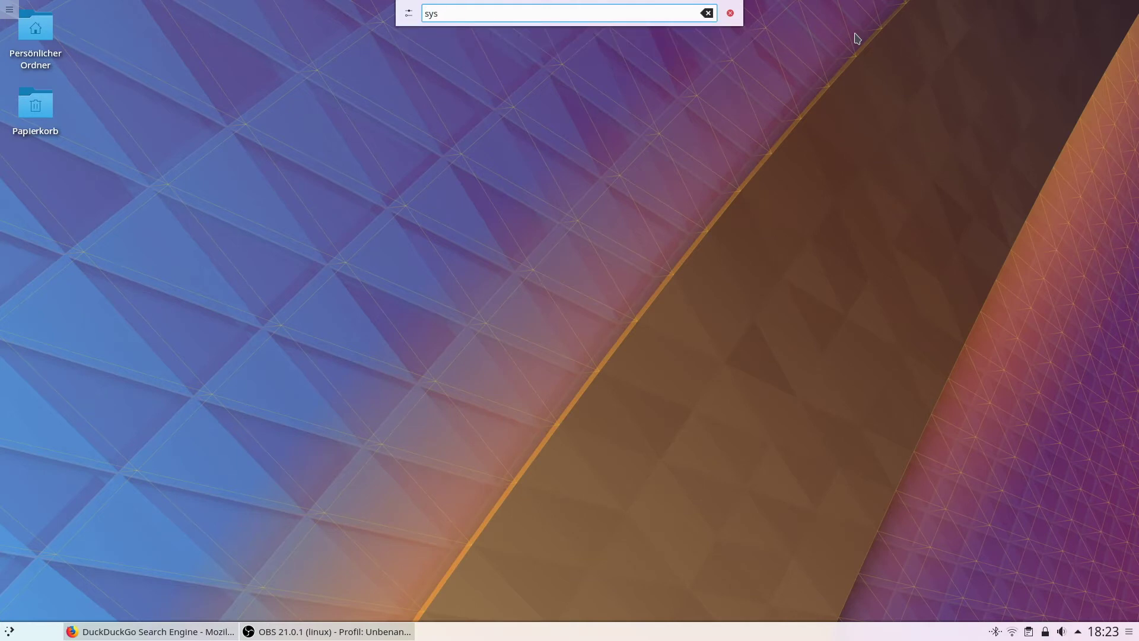
key(BackSpace)
key(Return)
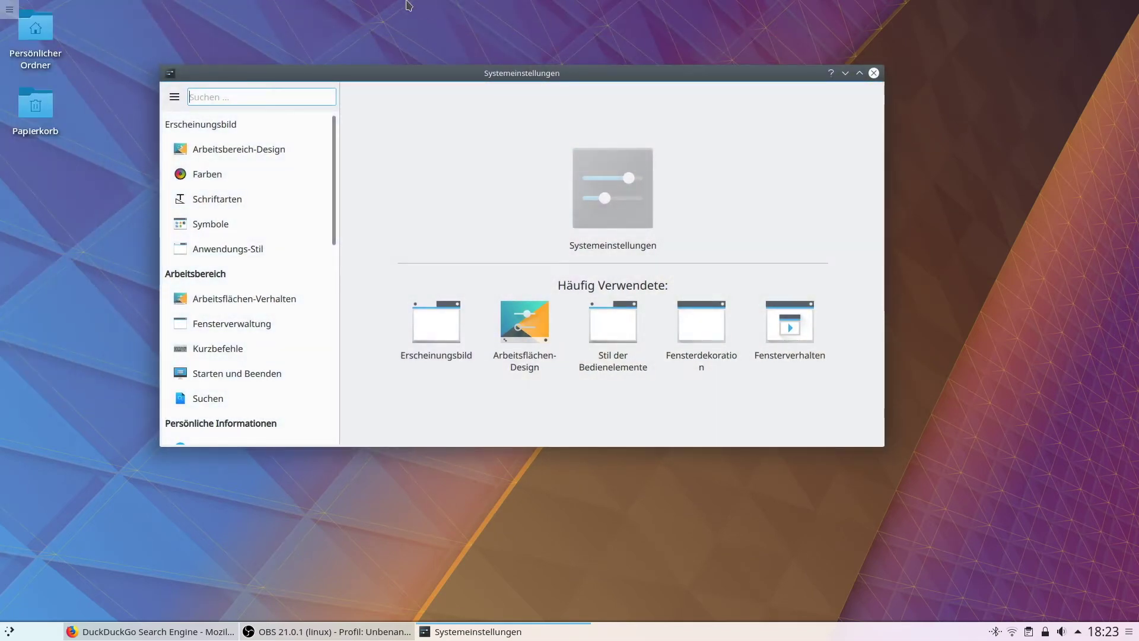
- Open the Fensterdekoration settings under Anwendungs-Stil and show the title bar button layout
mouse_move(276, 151)
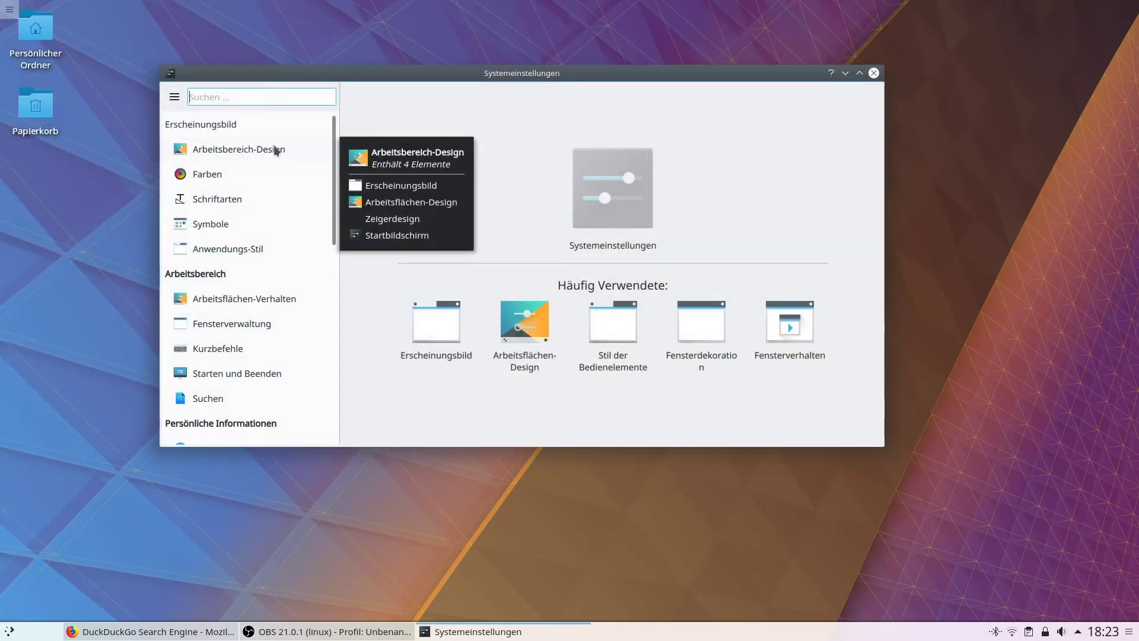
mouse_move(230, 255)
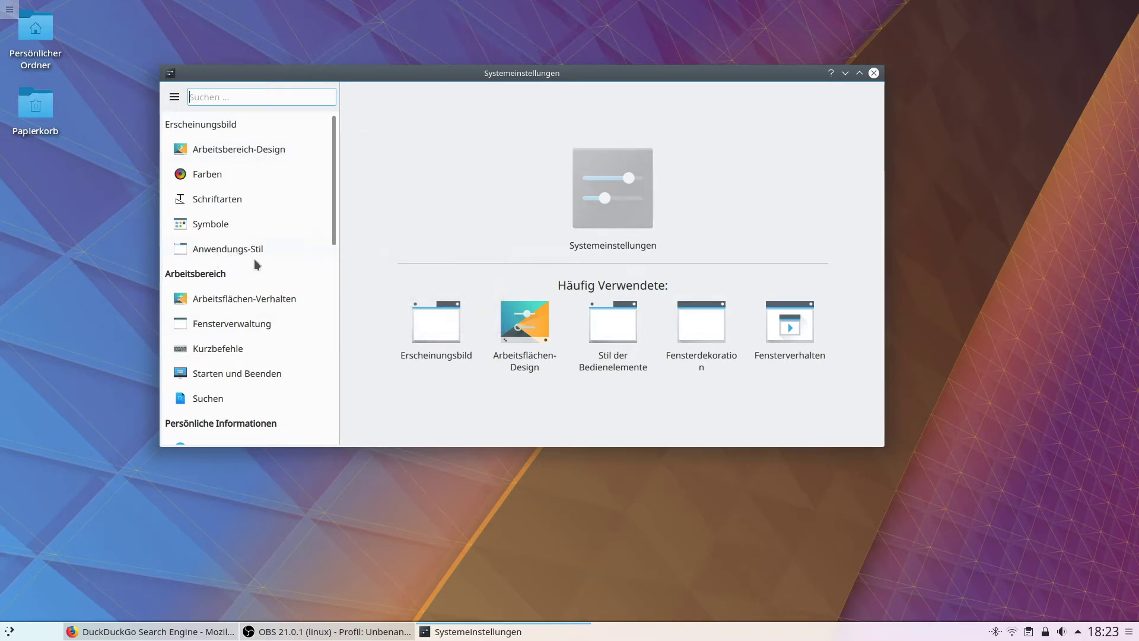
click(254, 259)
click(255, 152)
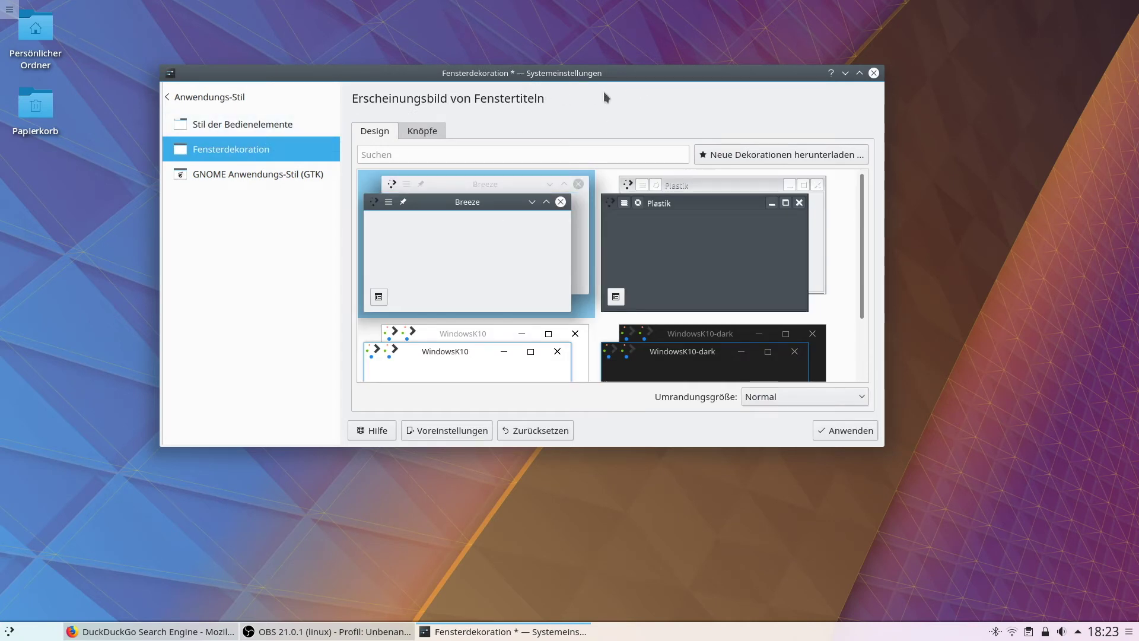
click(440, 131)
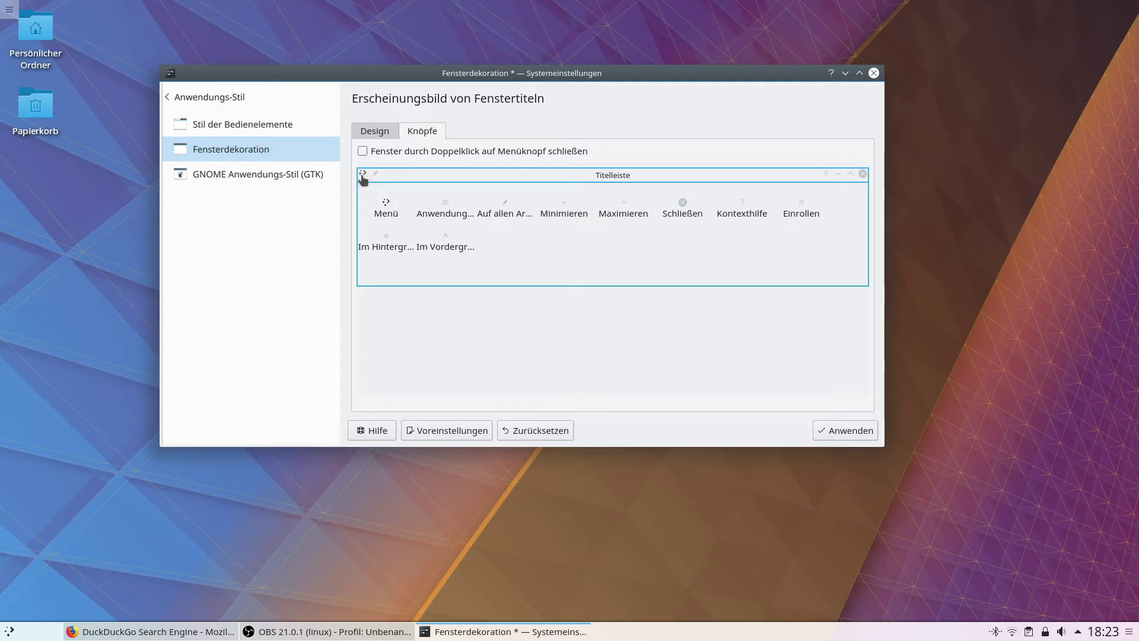
- Remove the menu button from the title bar preview and move the pin button to the bar's right side
drag(363, 176, 438, 232)
drag(520, 259, 539, 265)
mouse_move(360, 174)
mouse_down()
mouse_move(774, 195)
mouse_move(870, 177)
mouse_move(363, 178)
mouse_up()
- Arrange the close, minimise and maximise buttons at the title bar's left end, then apply the layout and close the settings
drag(852, 181, 453, 165)
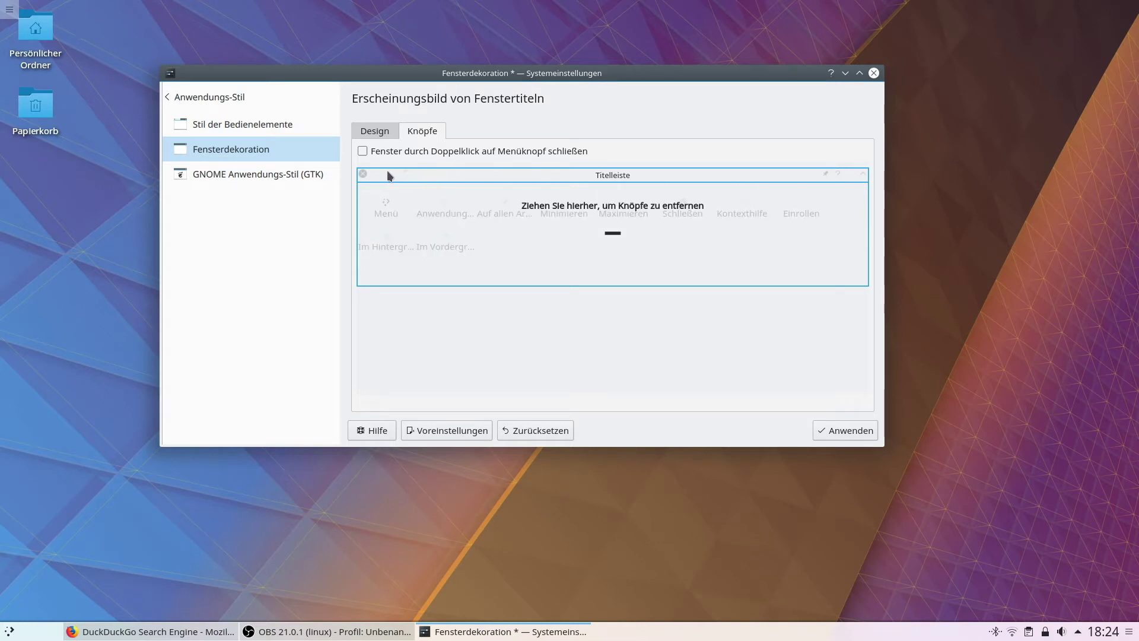
drag(369, 176, 370, 176)
drag(864, 177, 393, 175)
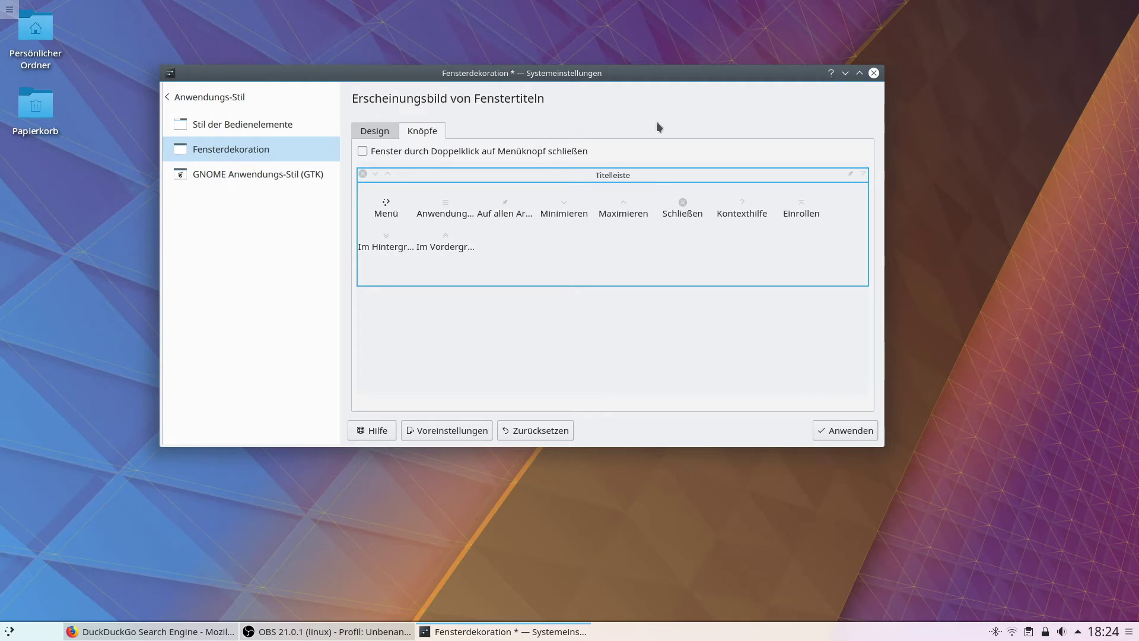
click(854, 426)
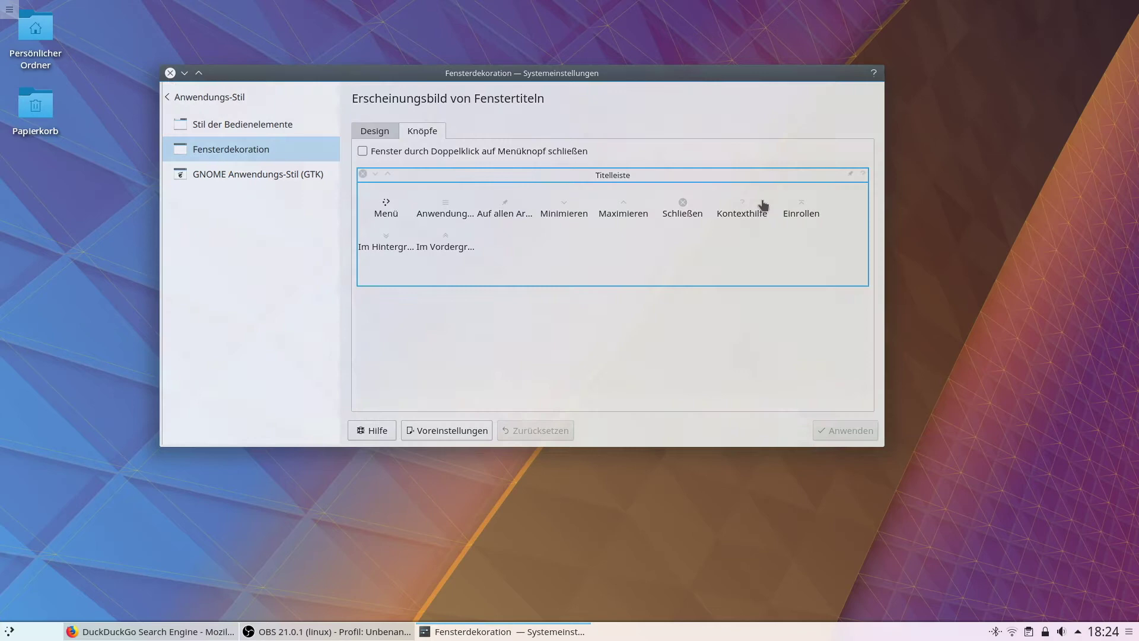
click(171, 72)
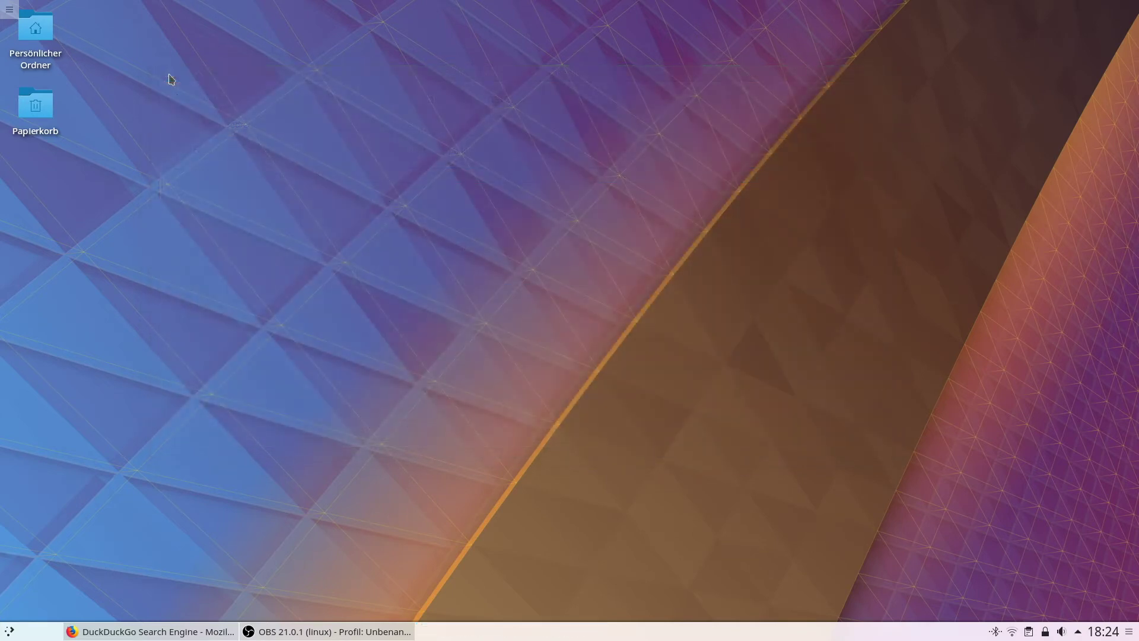
- Move the desktop panel to the upper screen edge and slightly reduce its height
click(1129, 631)
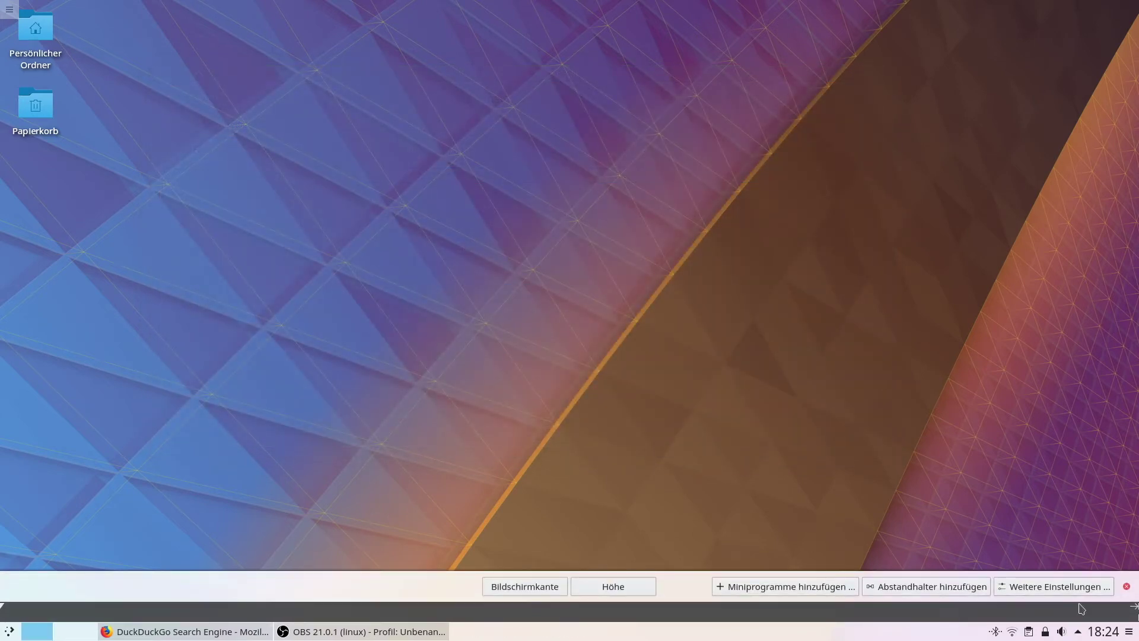
drag(534, 580, 505, 6)
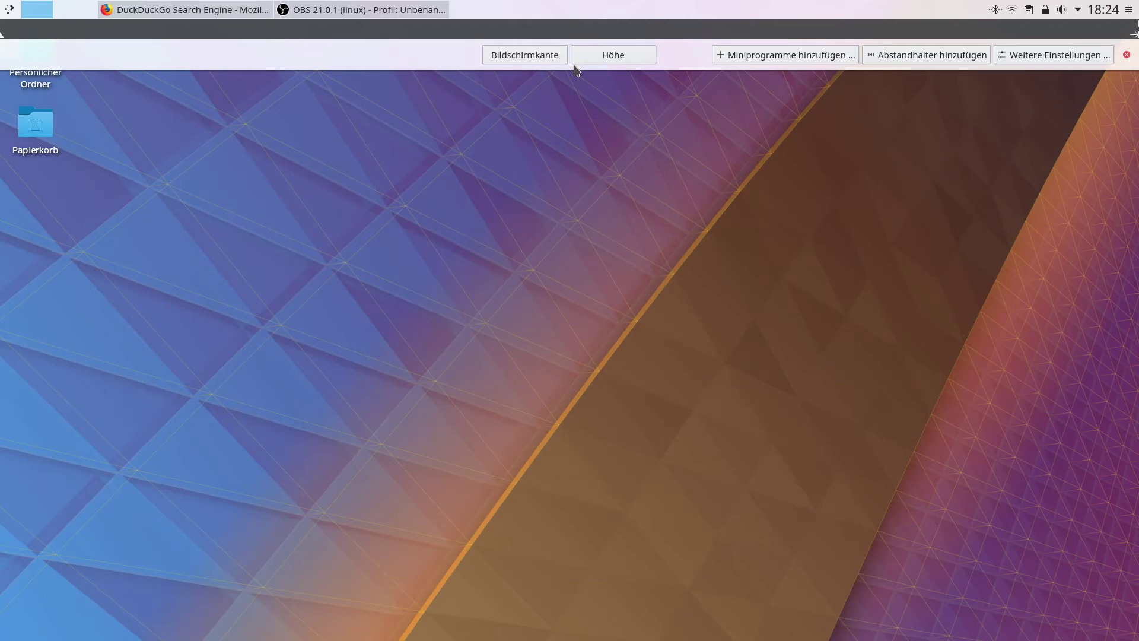
click(611, 55)
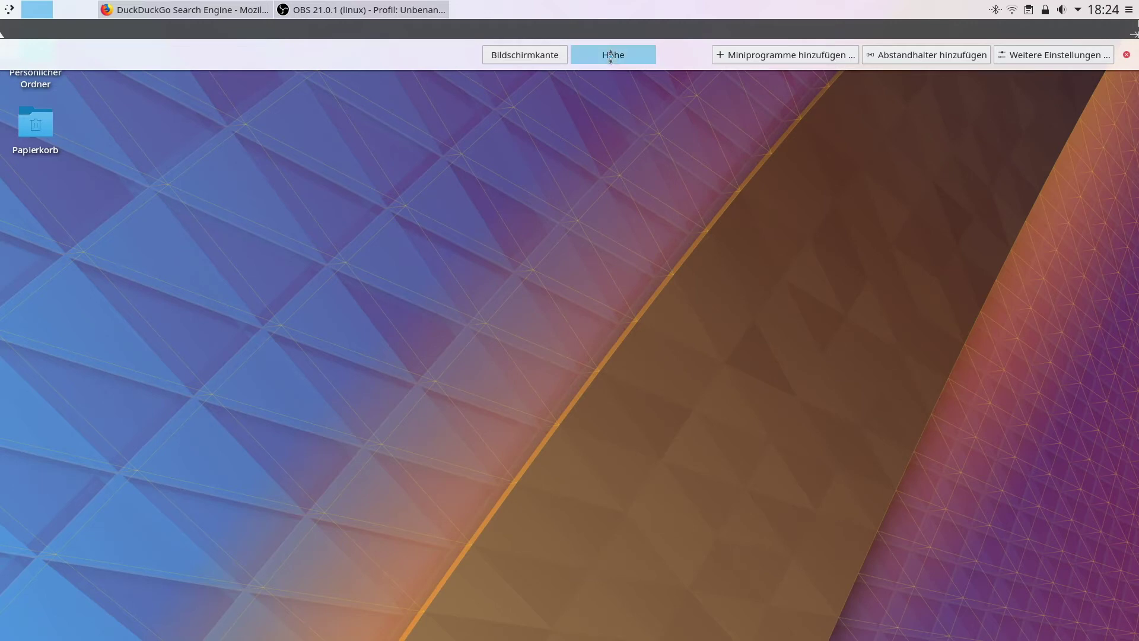
drag(611, 55, 611, 54)
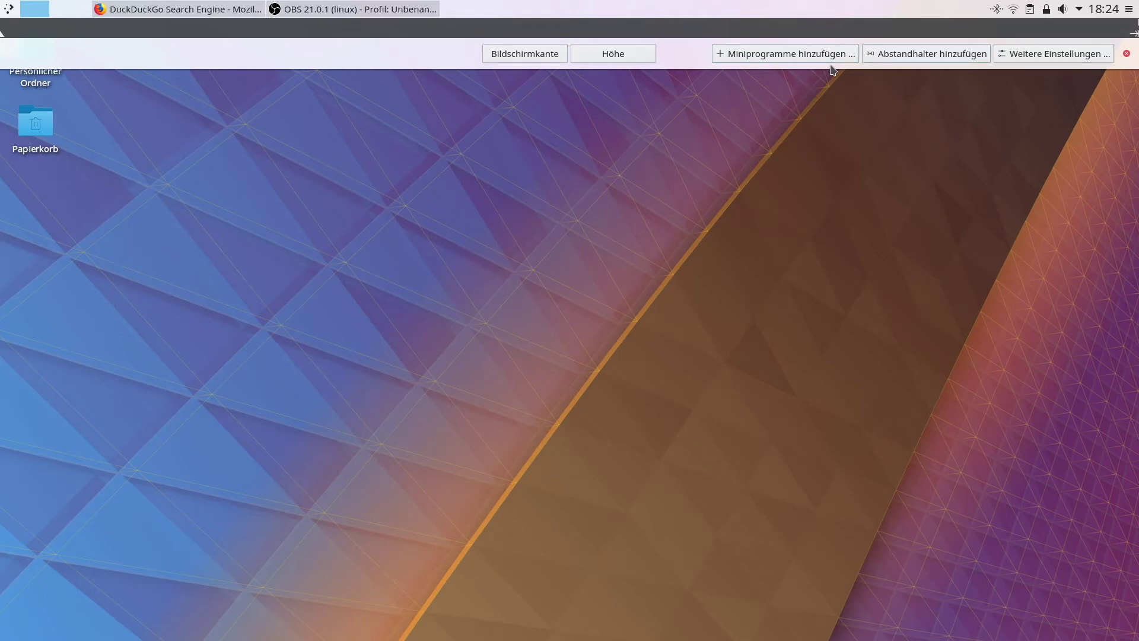
- Remove the Fensterleiste widget from the panel and dismiss the removal notification
mouse_move(345, 23)
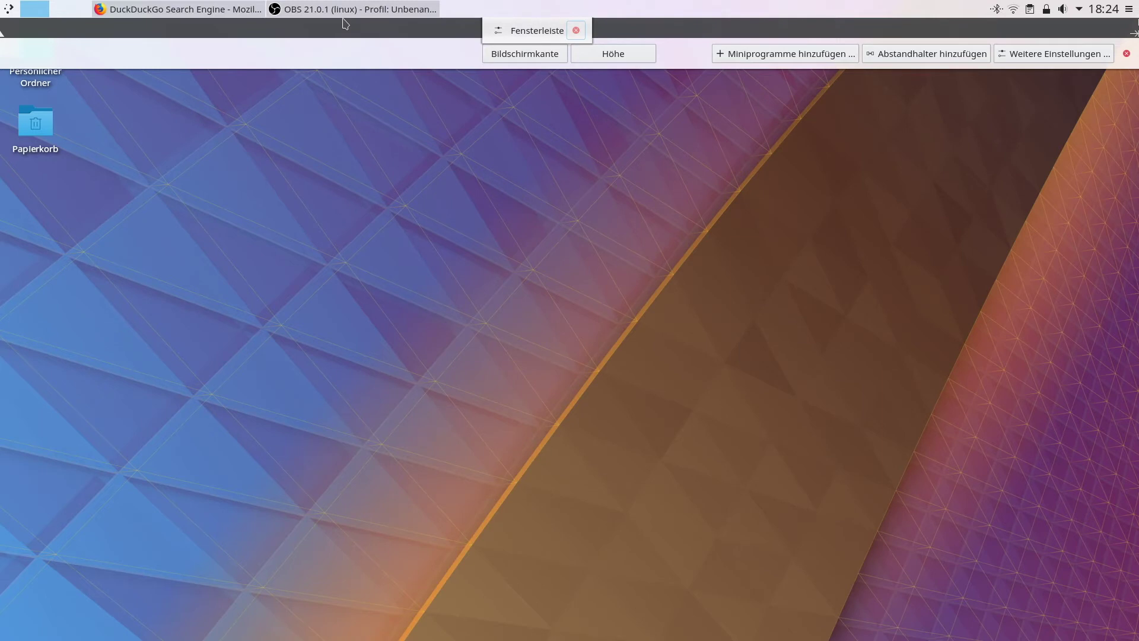
click(576, 30)
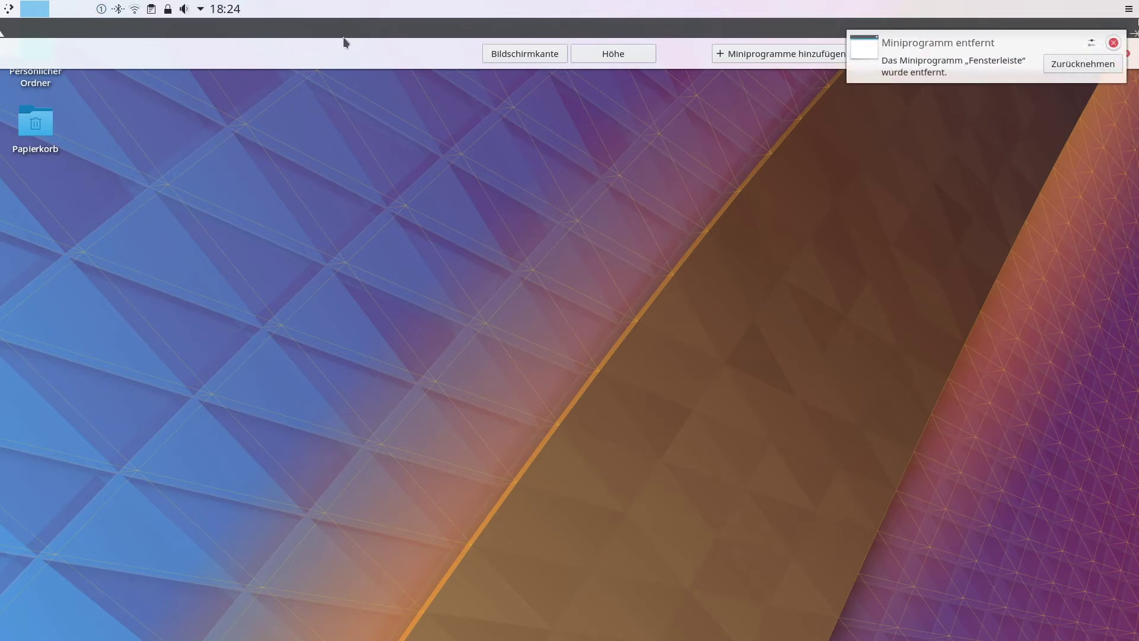
click(1112, 44)
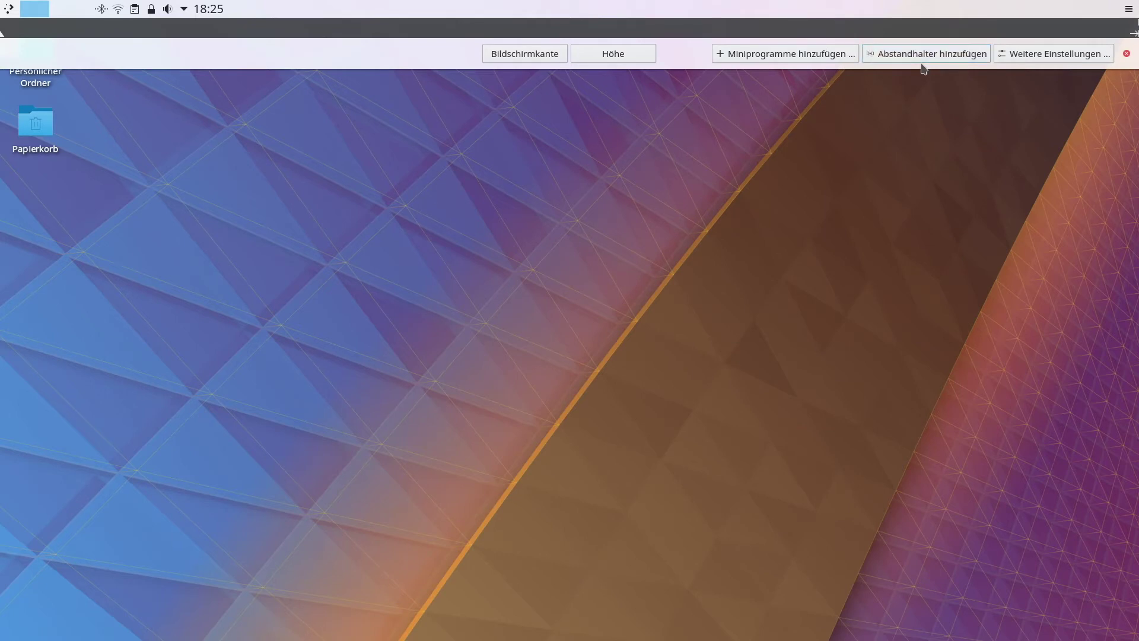
- Add an Abstandhalter to the panel and place it between the pager and the system tray
click(923, 59)
drag(678, 21, 237, 38)
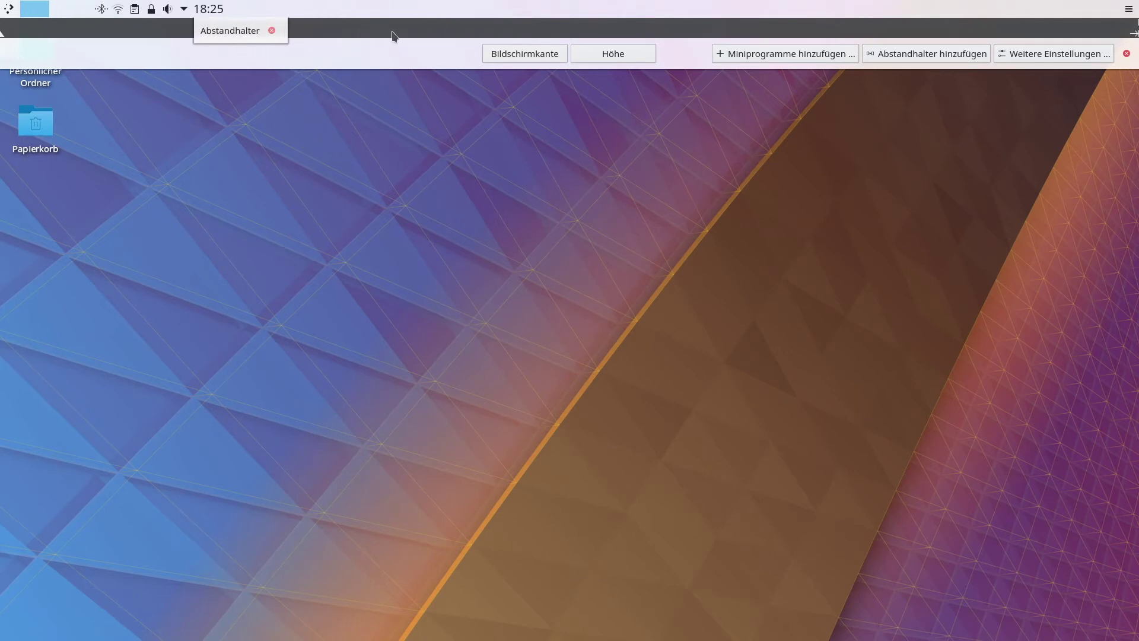
drag(304, 20, 176, 25)
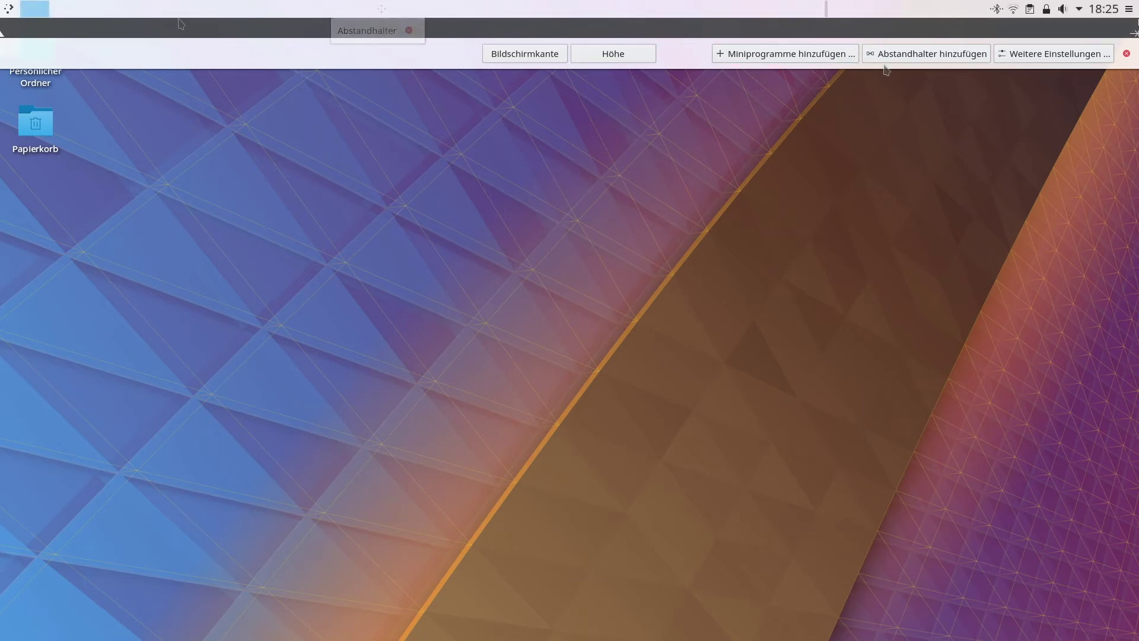
- Find the Globales Menü widget with the search term "glo" and add it near the panel's left end
click(785, 54)
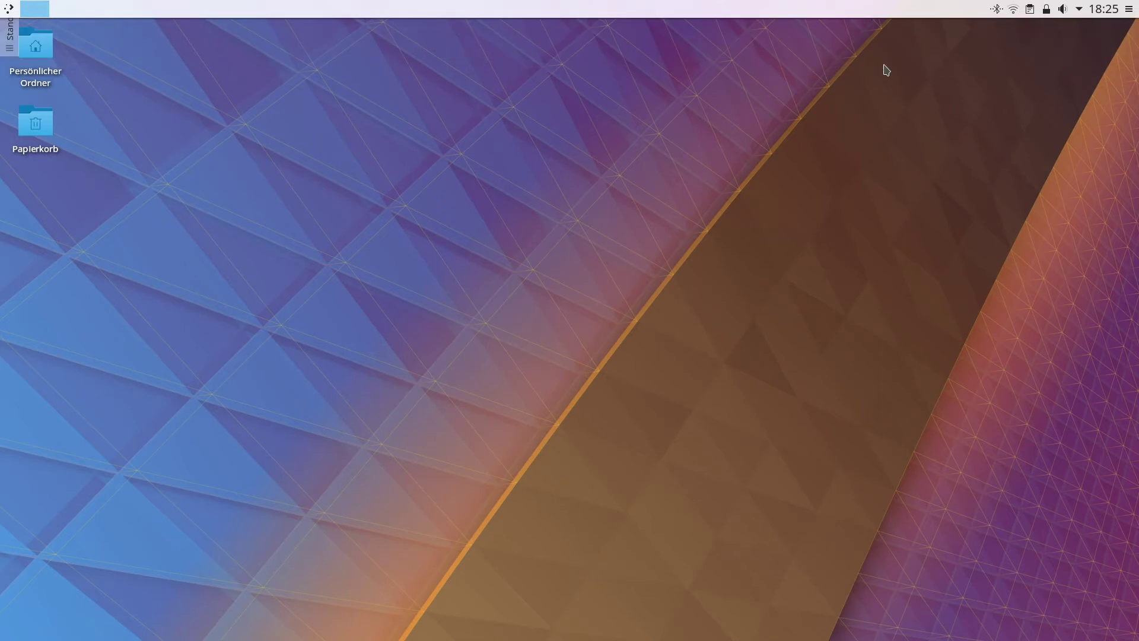
key(Down)
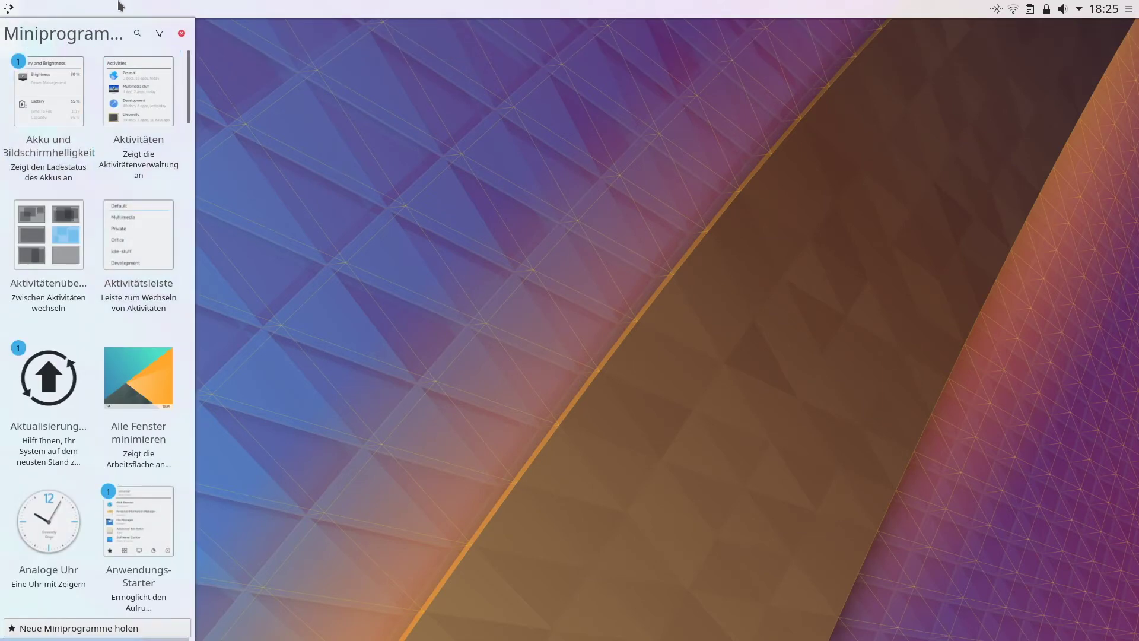
click(137, 31)
text(glo)
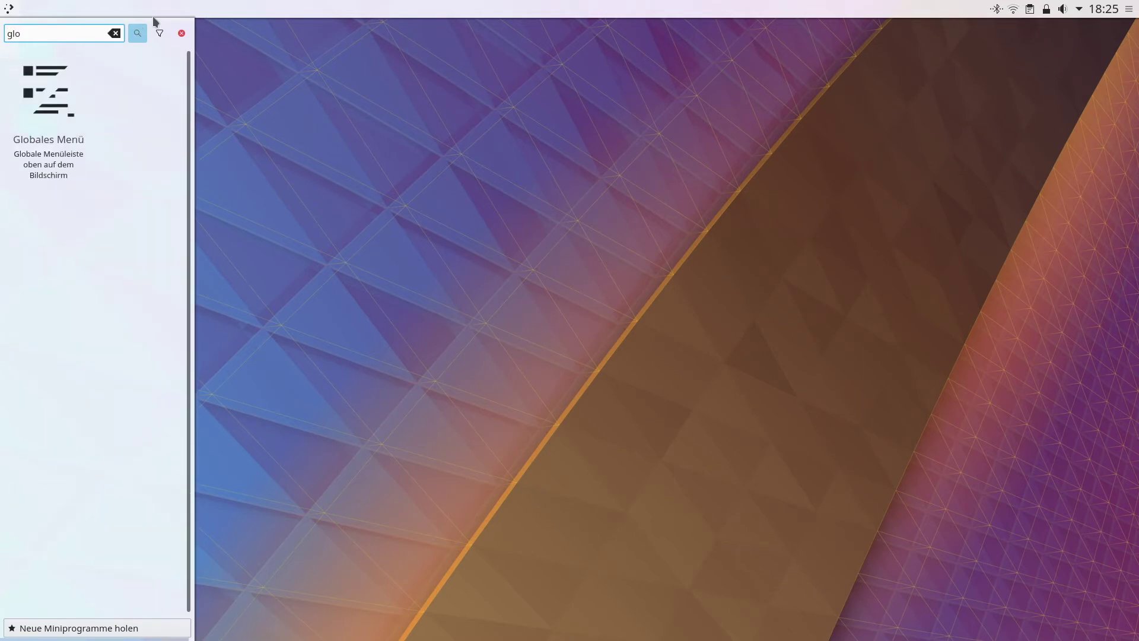
drag(100, 122, 101, 12)
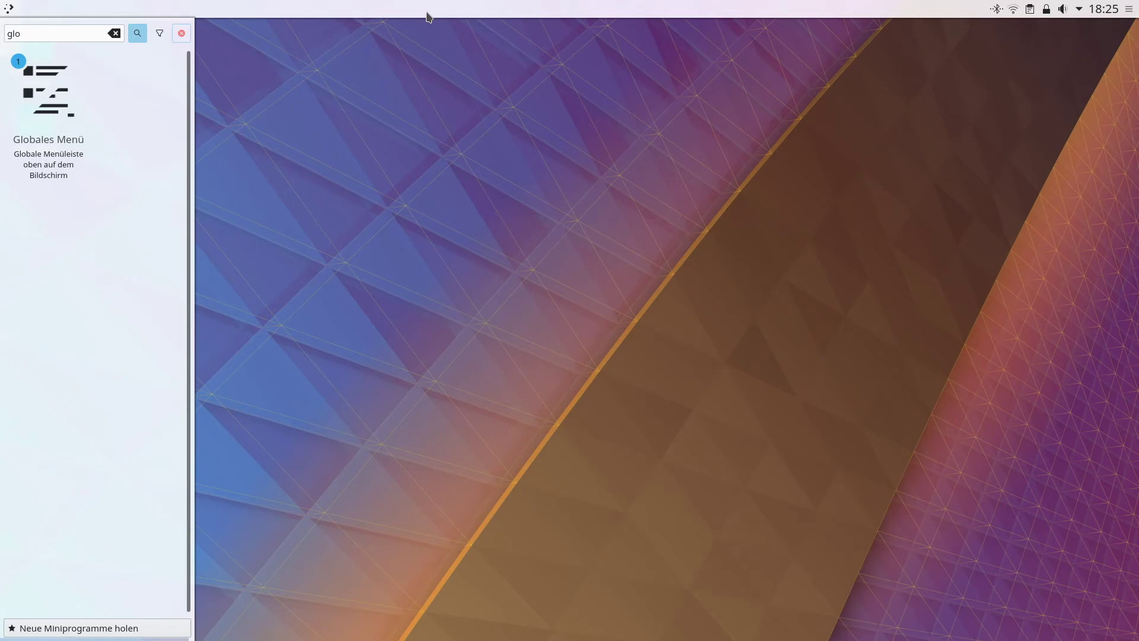
click(182, 34)
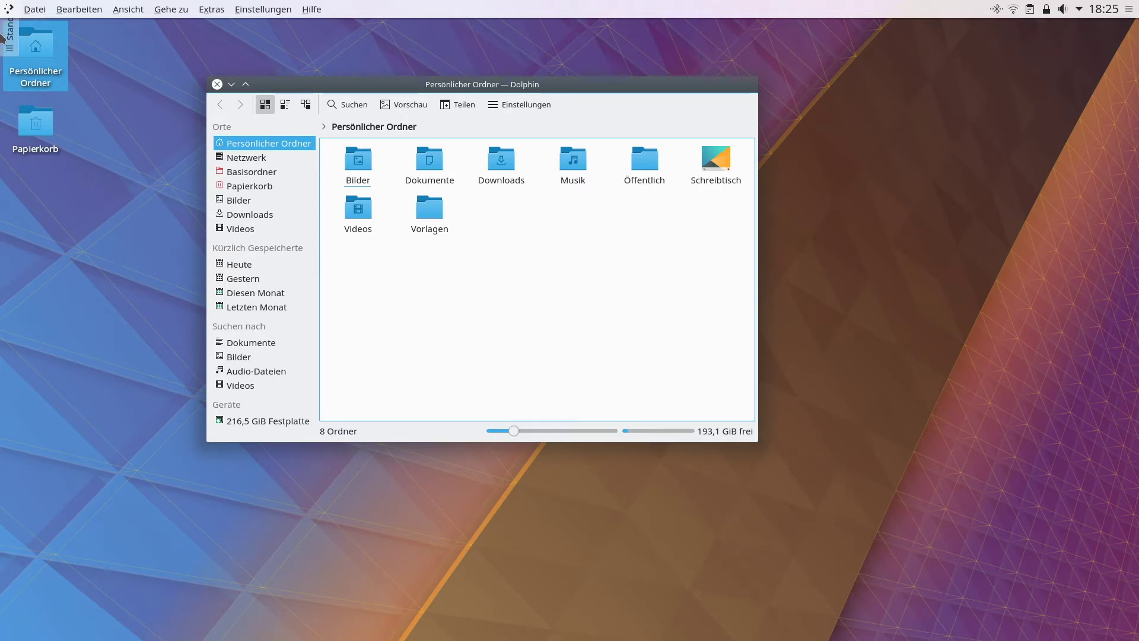
- Place the Persönlicher Ordner icon below Papierkorb, move the desktop toolbox to the lower-left corner, and close the file manager window
drag(52, 55, 52, 211)
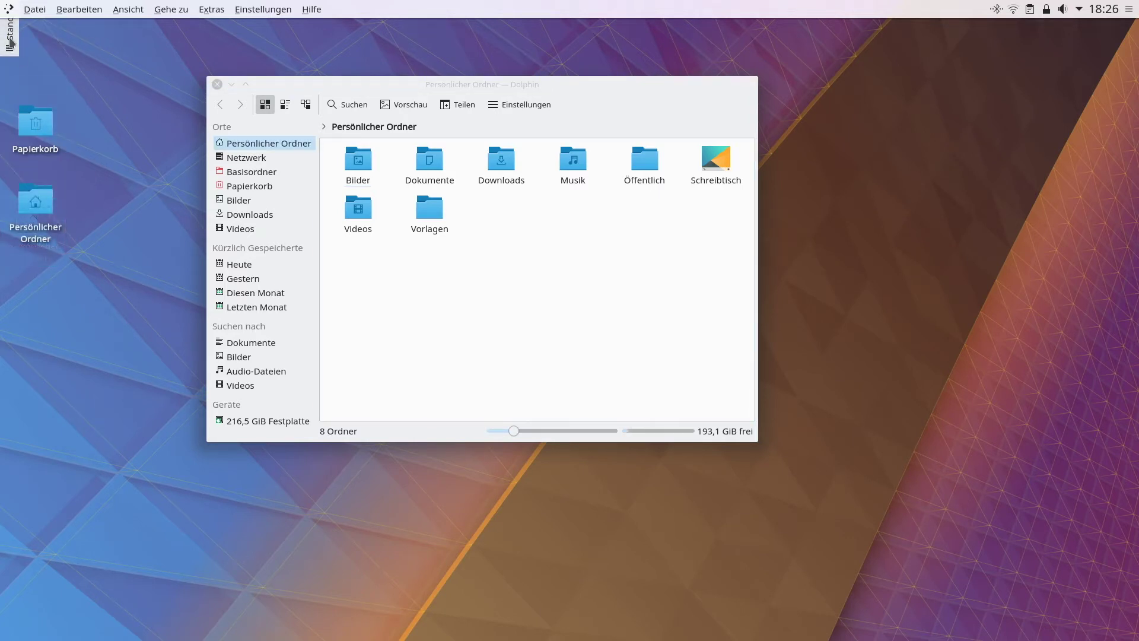
drag(11, 47, 18, 628)
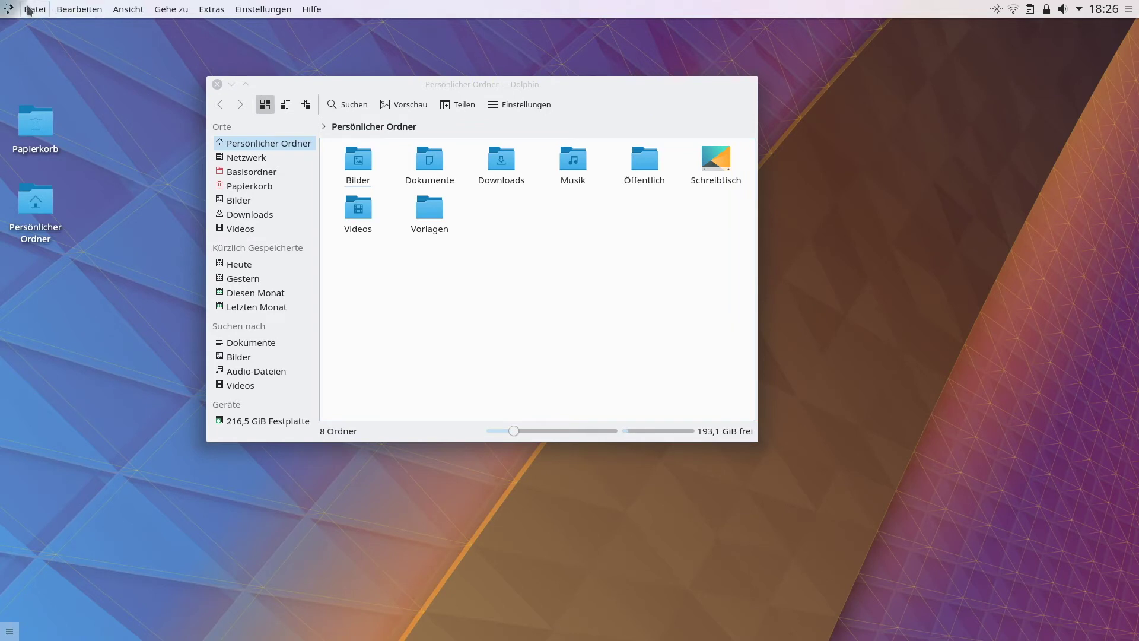
click(217, 84)
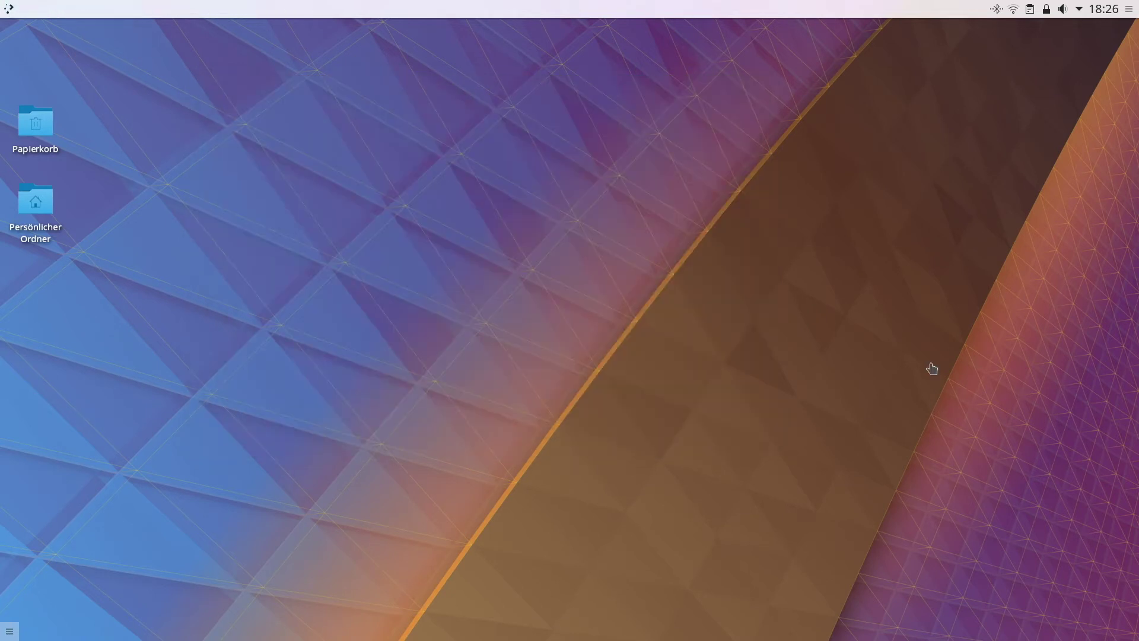
- Launch the Discover software manager and search it for "dock"
key(alt+space)
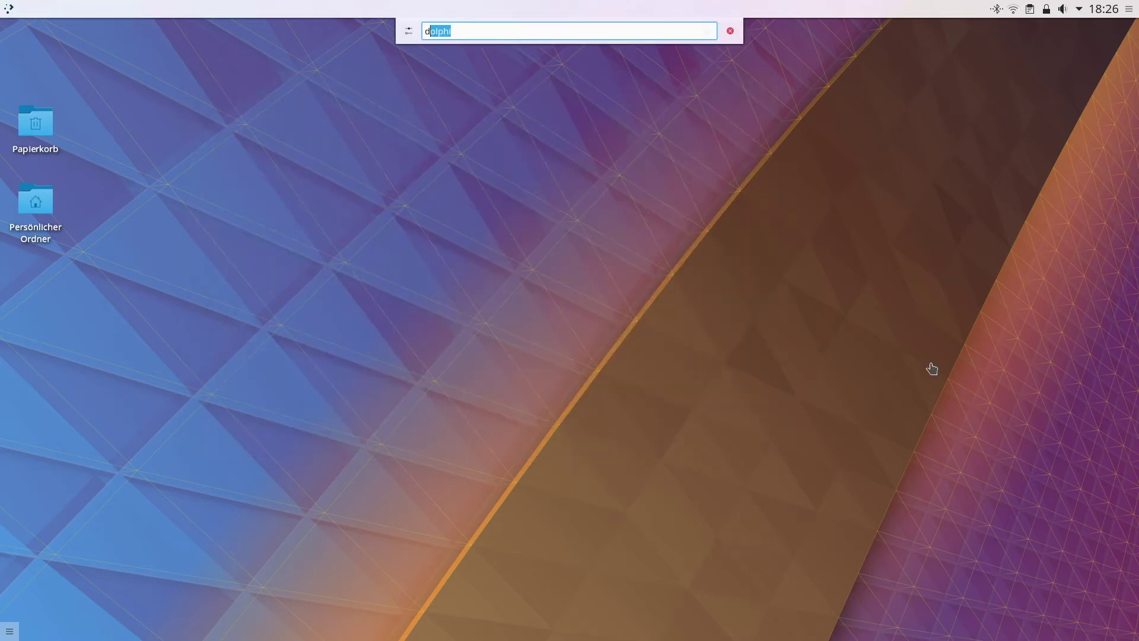
text(disco)
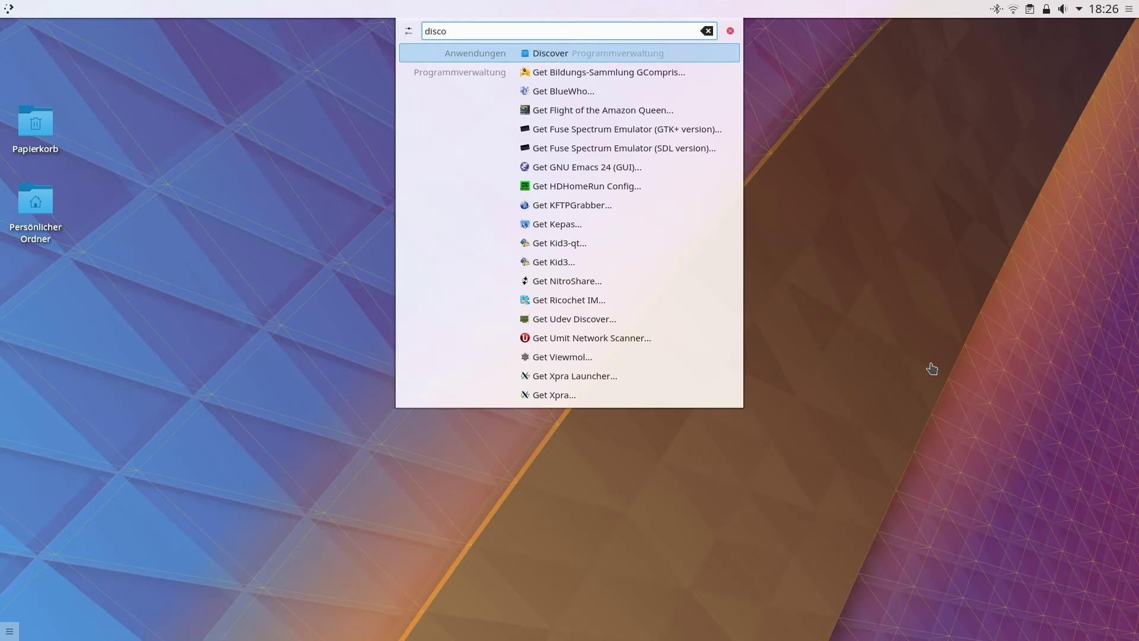
key(Return)
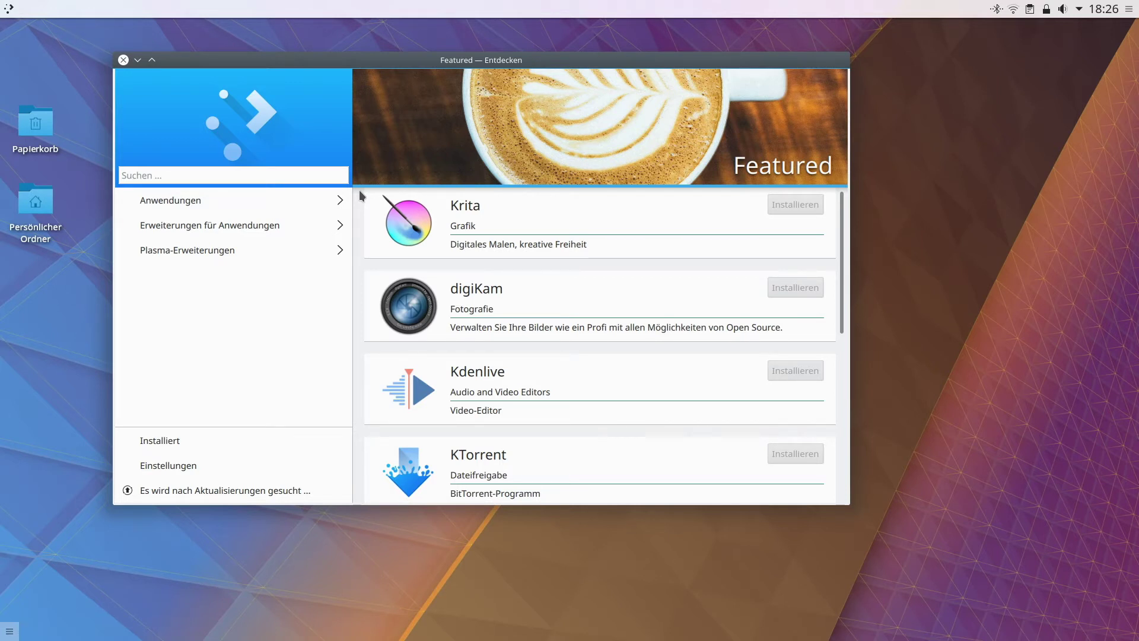
text(dock)
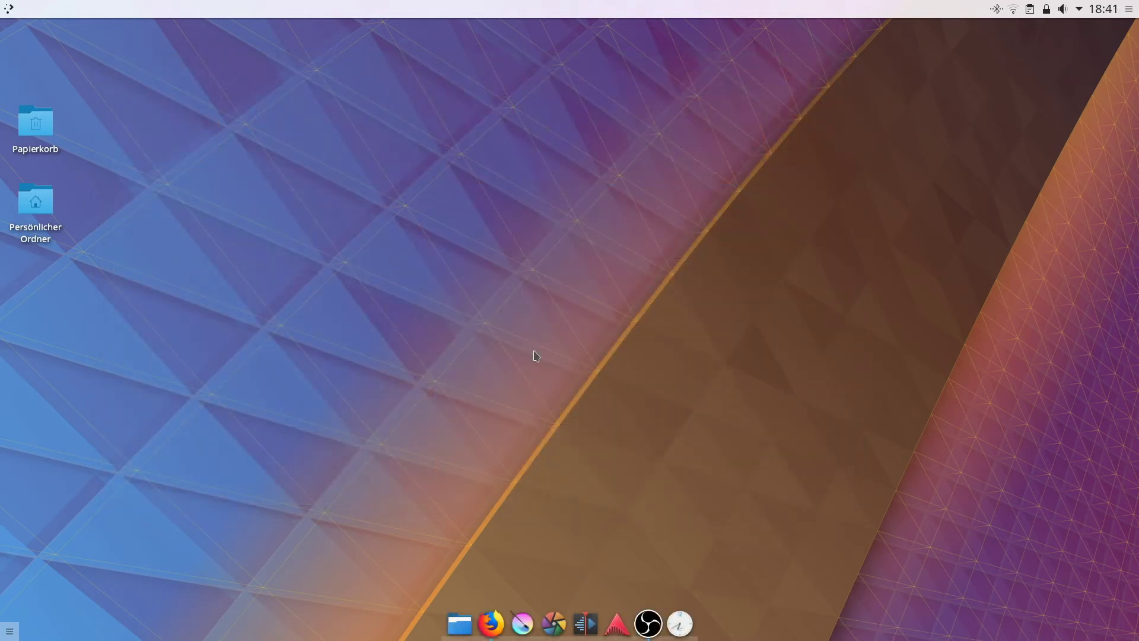
- Open the Latte dock settings and turn on glowing dots for active applications in the application appearance options
right_click(596, 634)
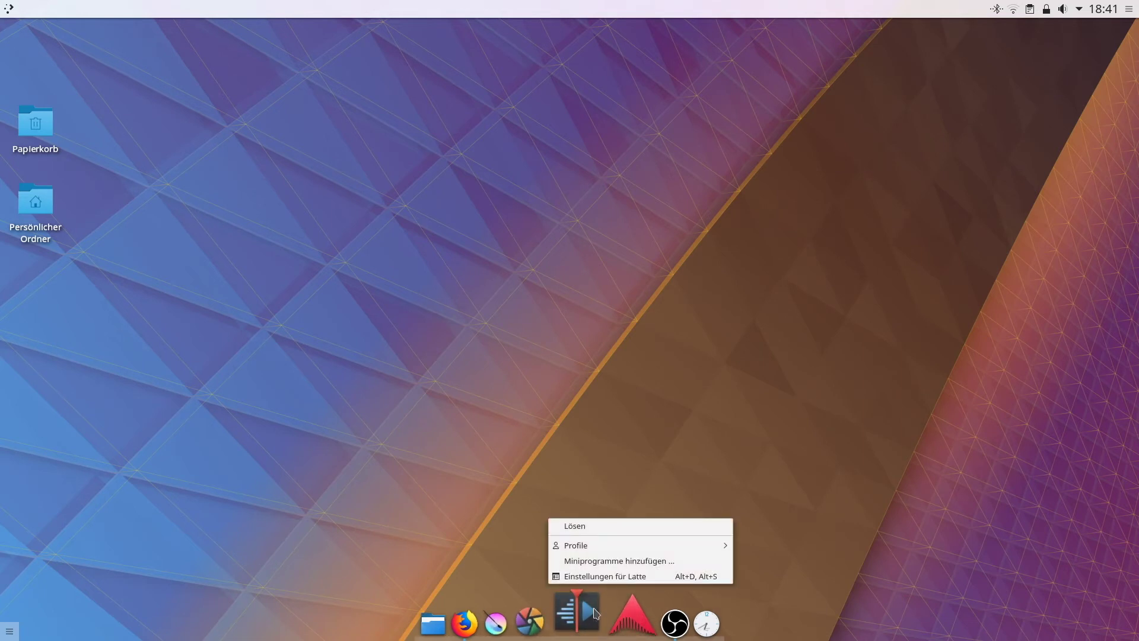
click(655, 578)
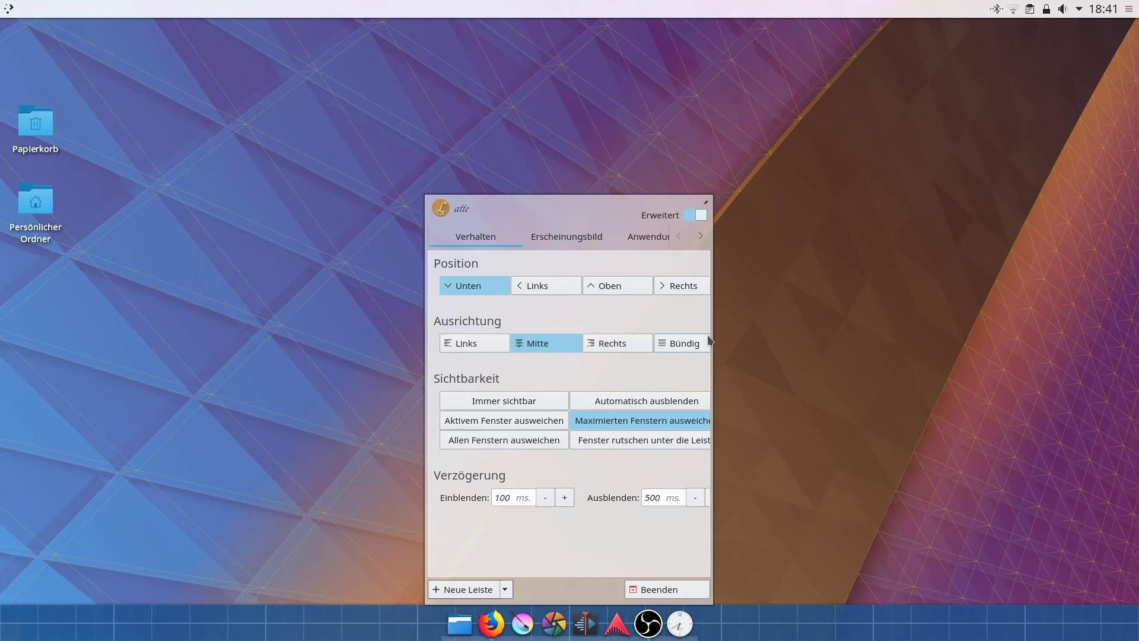
click(550, 236)
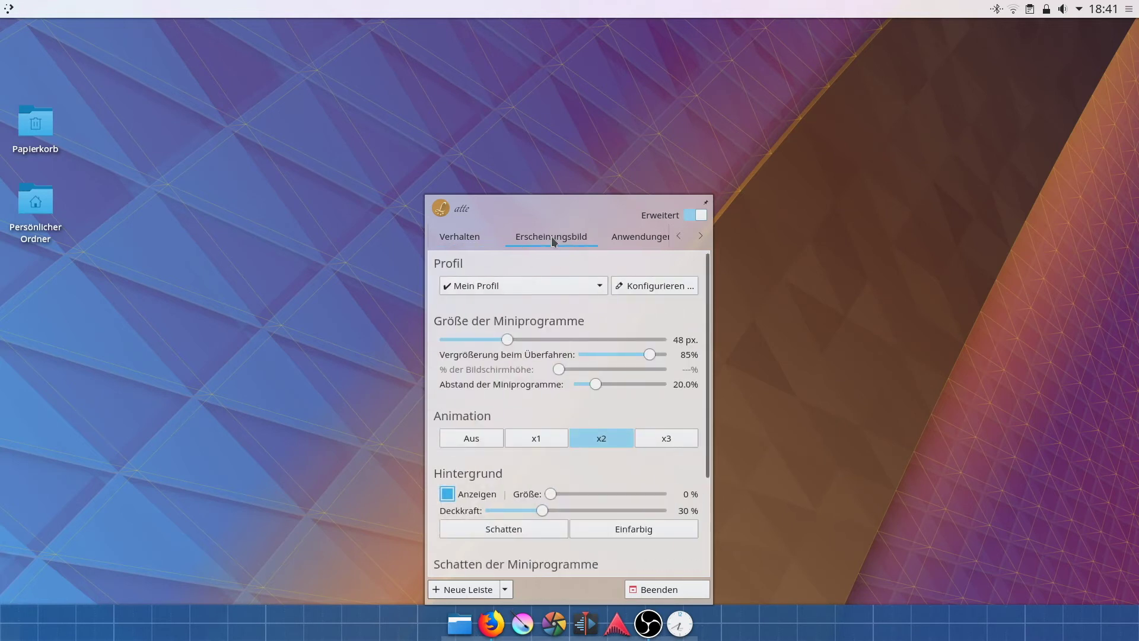
click(626, 239)
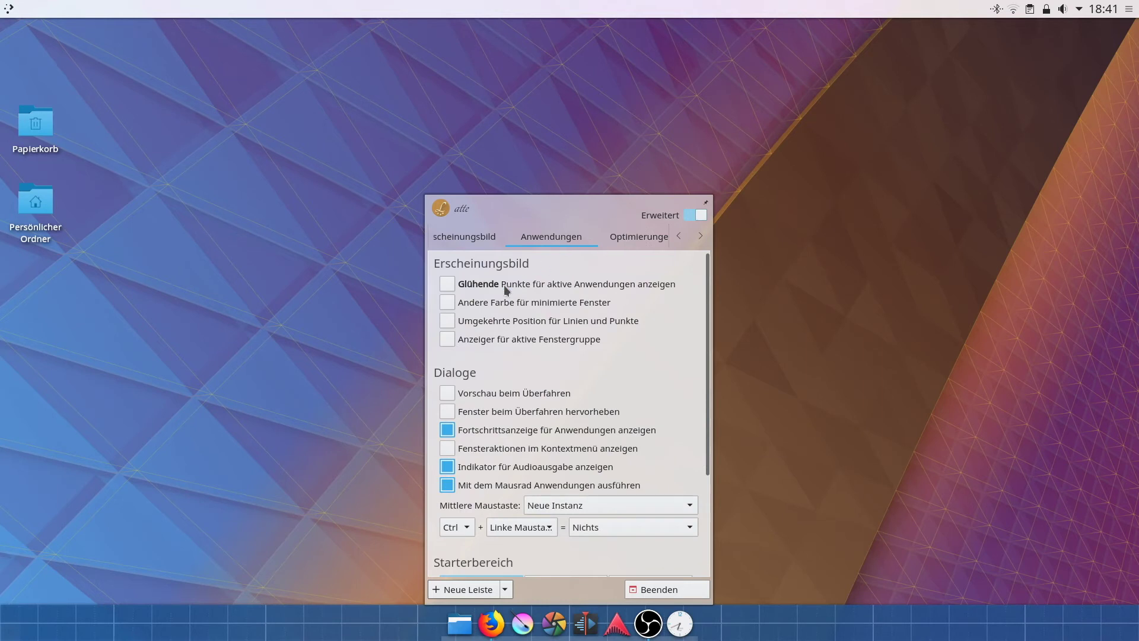
click(474, 290)
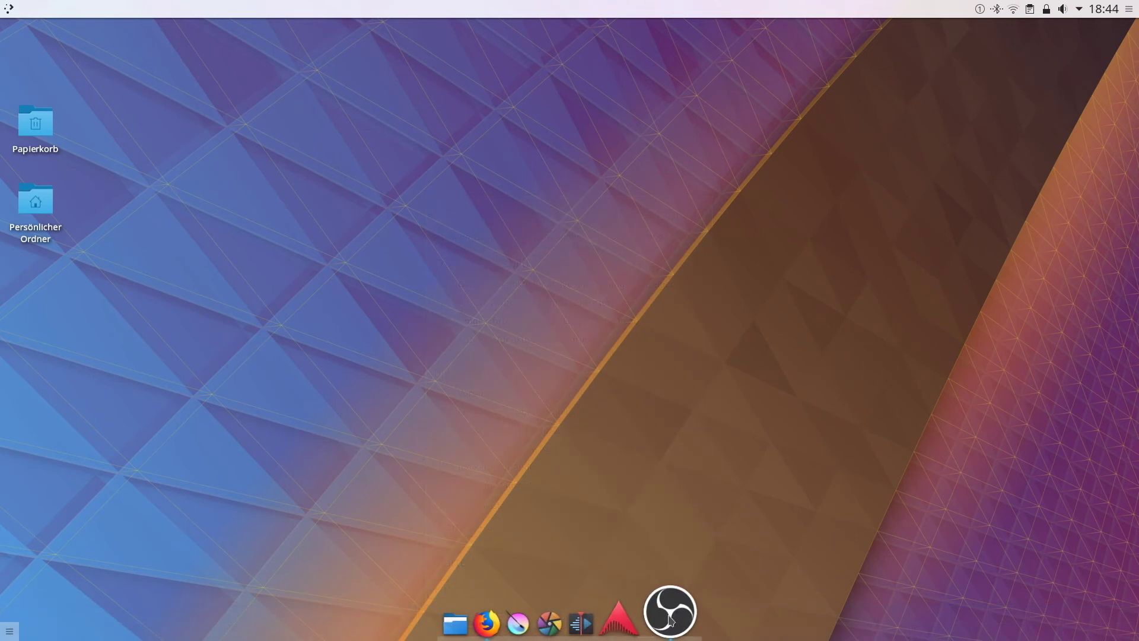
- Pin the OBS icon to the Latte dock
right_click(670, 621)
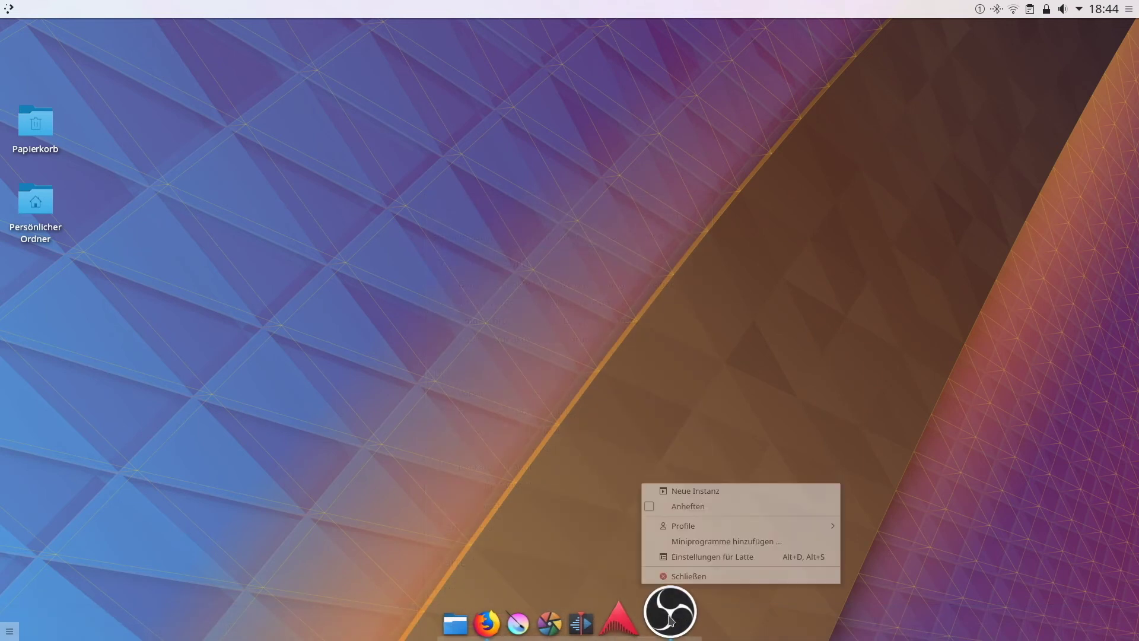
click(699, 509)
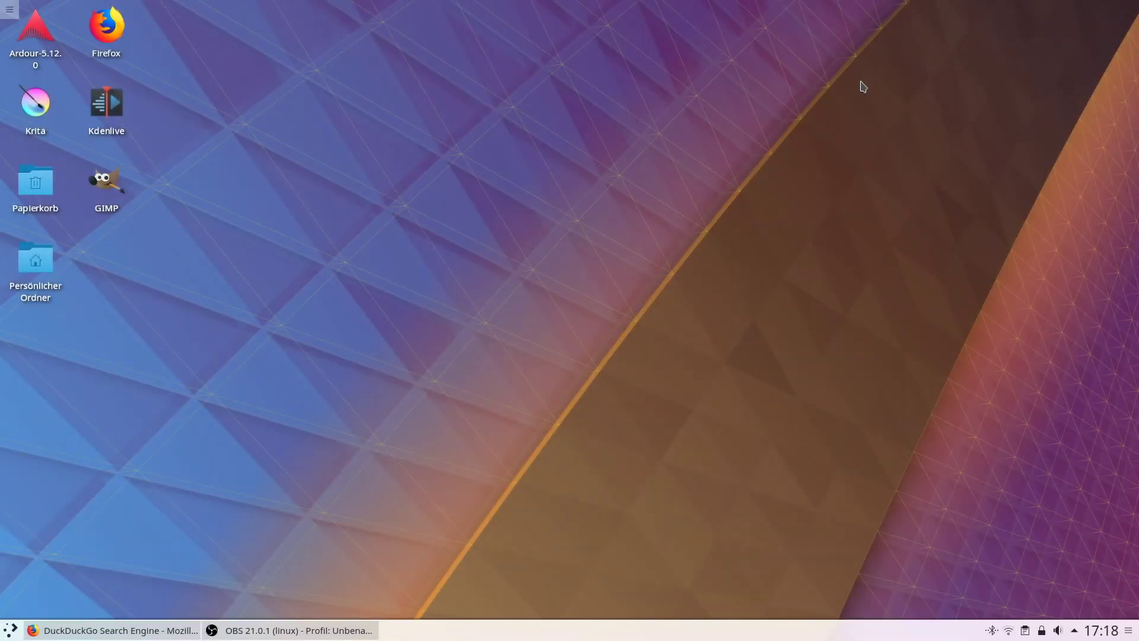
- Launch Systemeinstellungen with the search term "sys" and go to Arbeitsflächen-Design under Arbeitsbereich-Design
key(super)
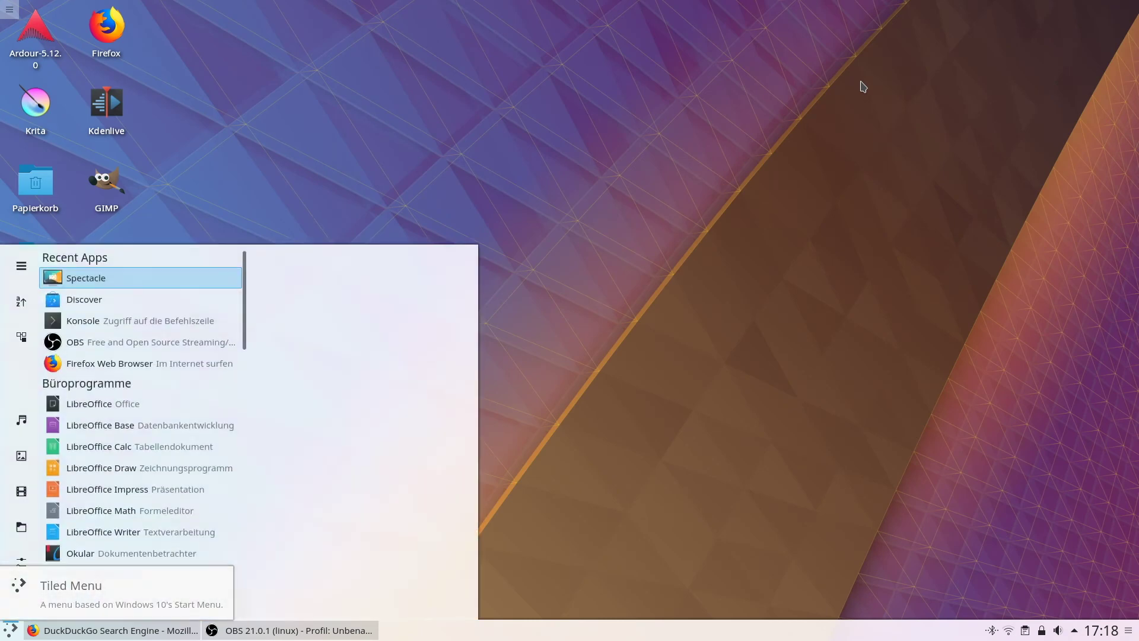
text(sys)
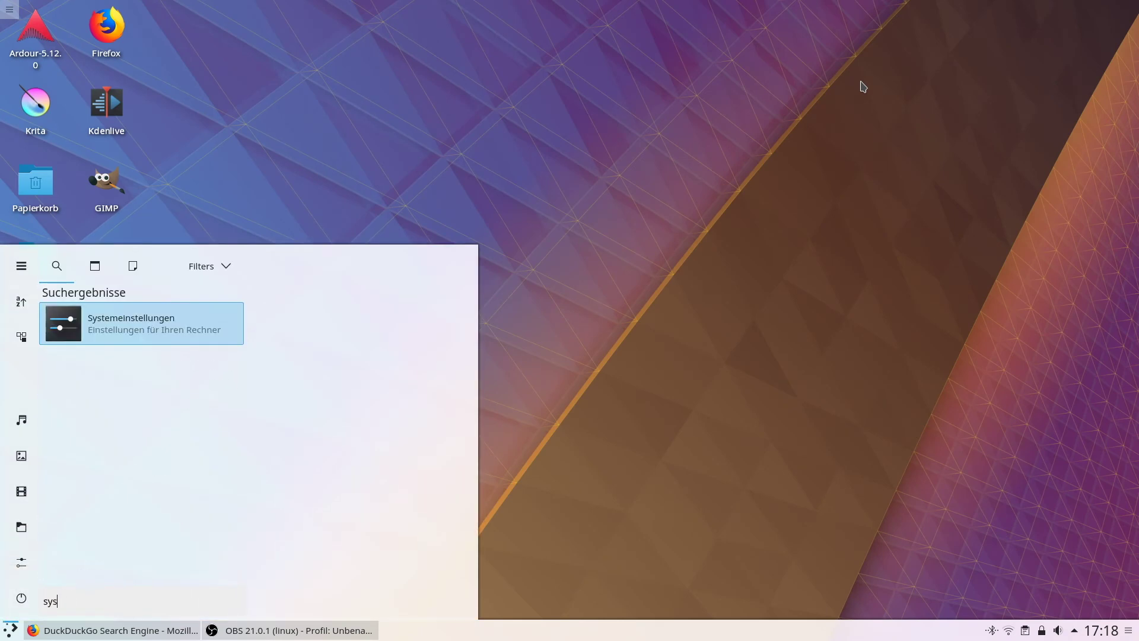
click(184, 338)
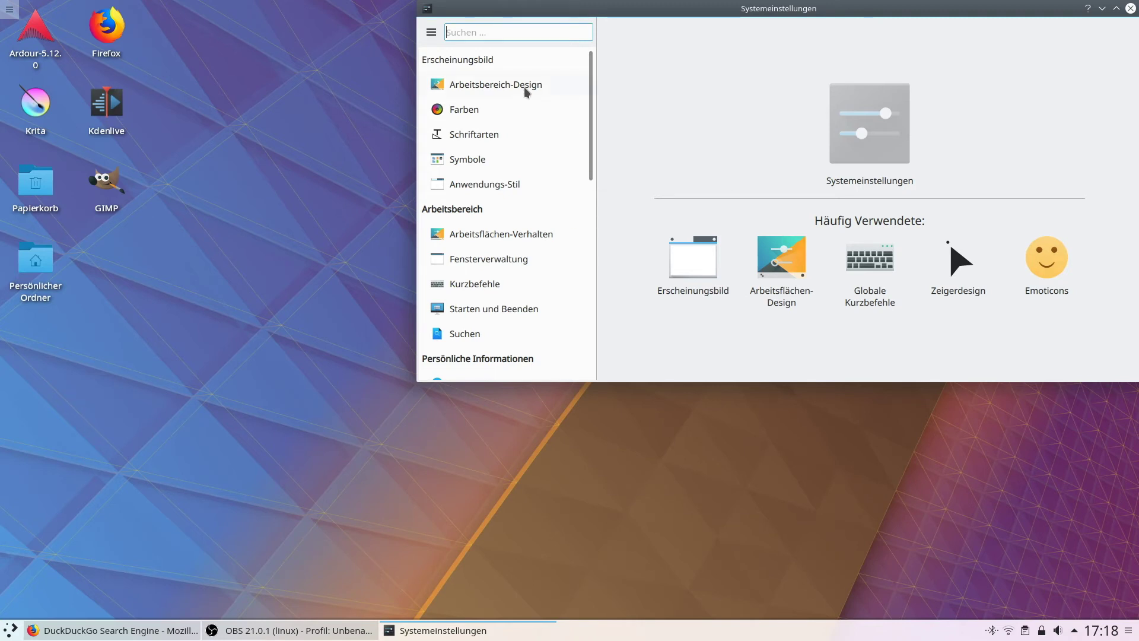
click(506, 86)
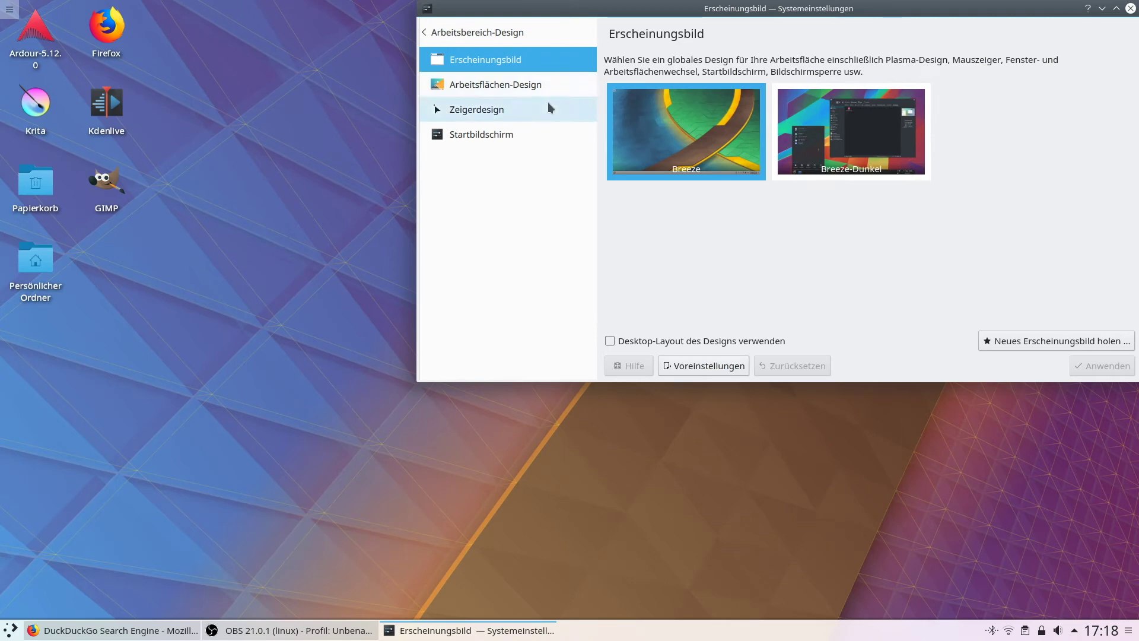
click(525, 87)
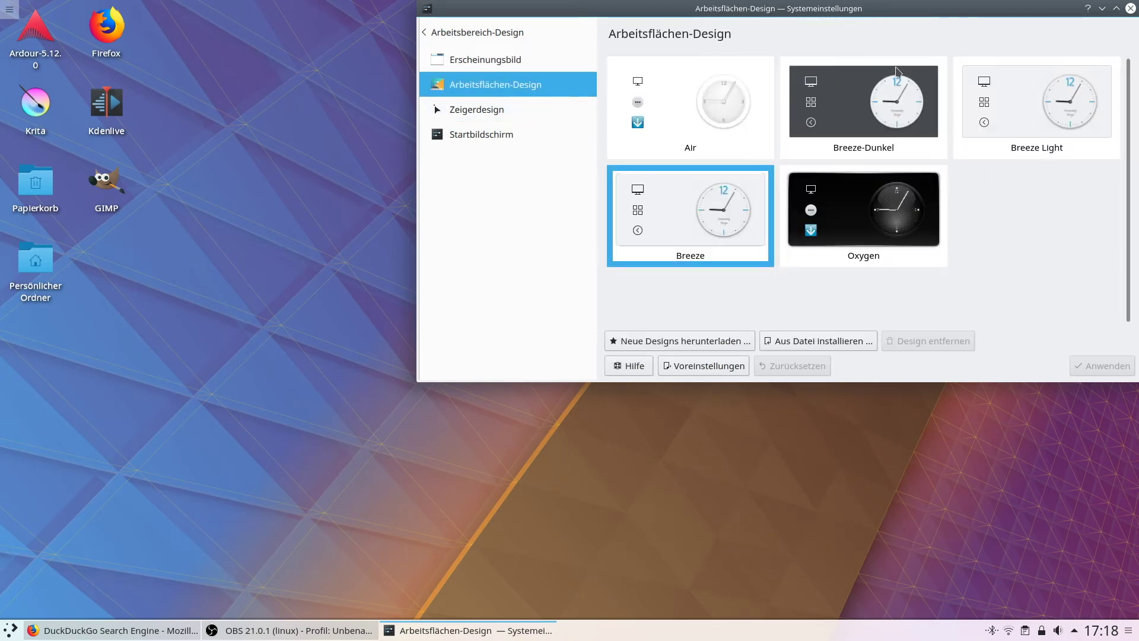
- Search the downloadable desktop designs for "k10", install K10ne Next, and close the download dialog
click(709, 343)
click(905, 236)
text(k10)
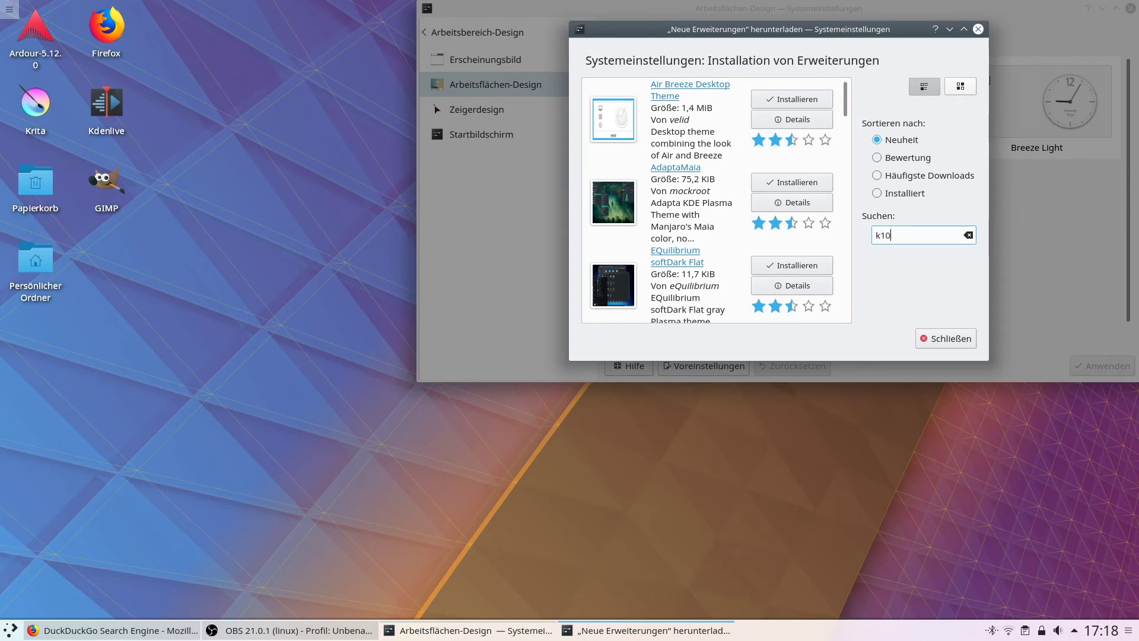
click(797, 99)
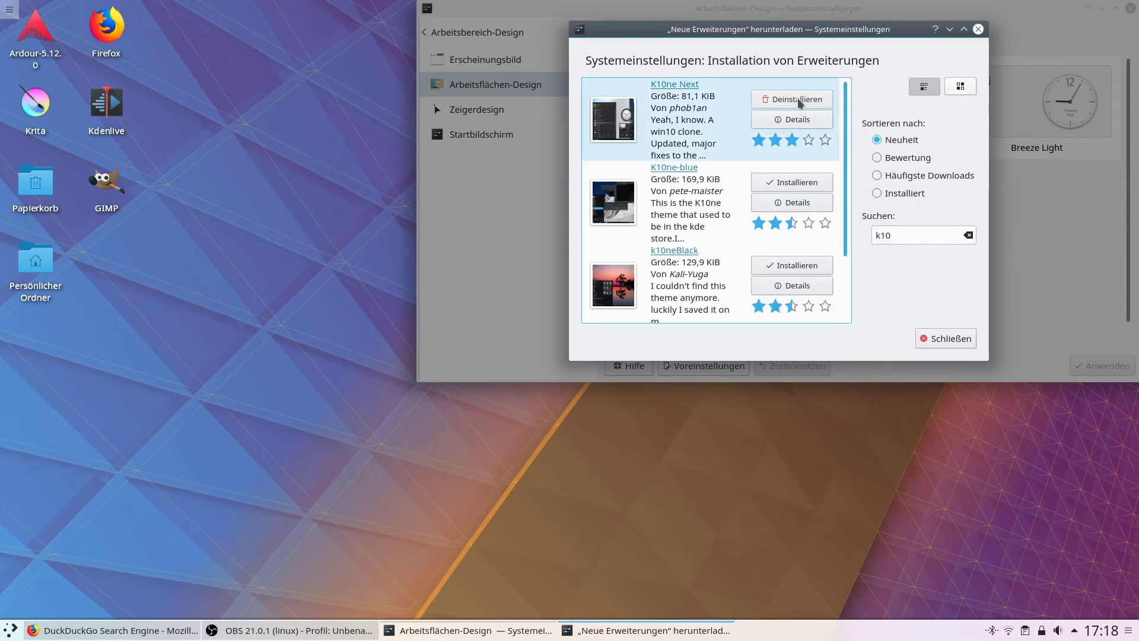
click(949, 338)
- Apply the K10ne Next desktop design and close the Systemeinstellungen window
drag(880, 8, 696, 129)
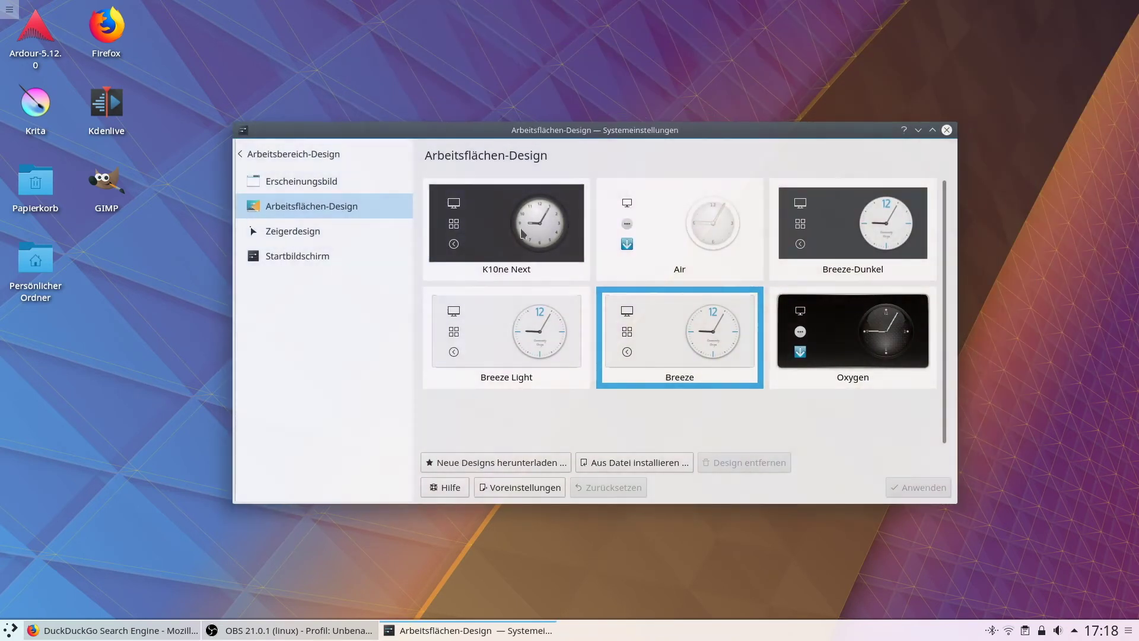
click(509, 230)
click(909, 486)
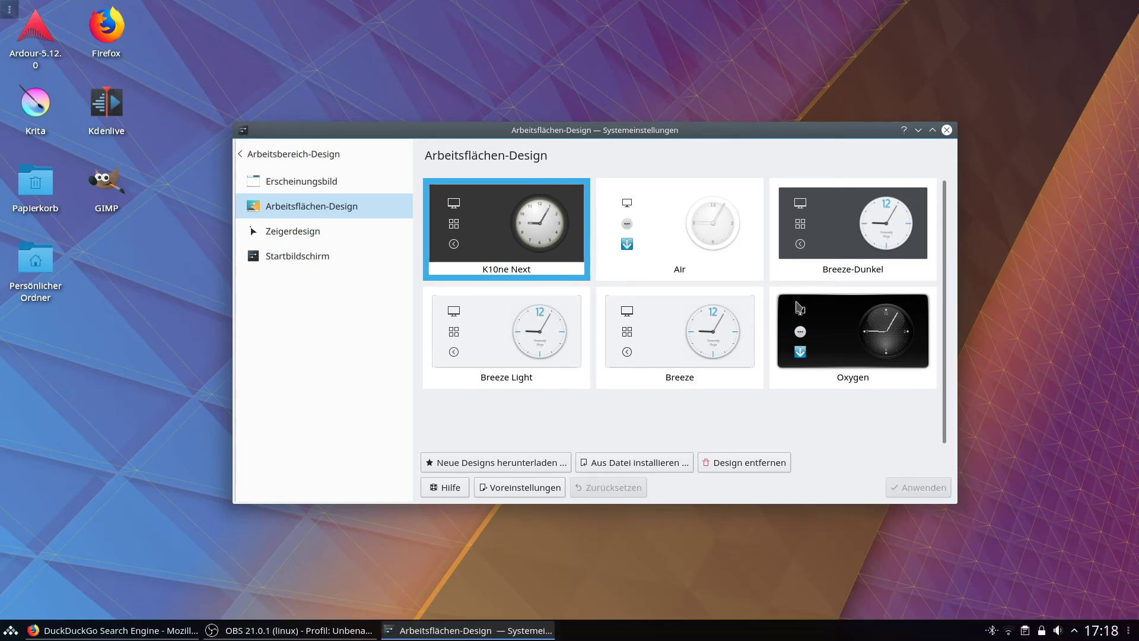
drag(782, 129, 744, 83)
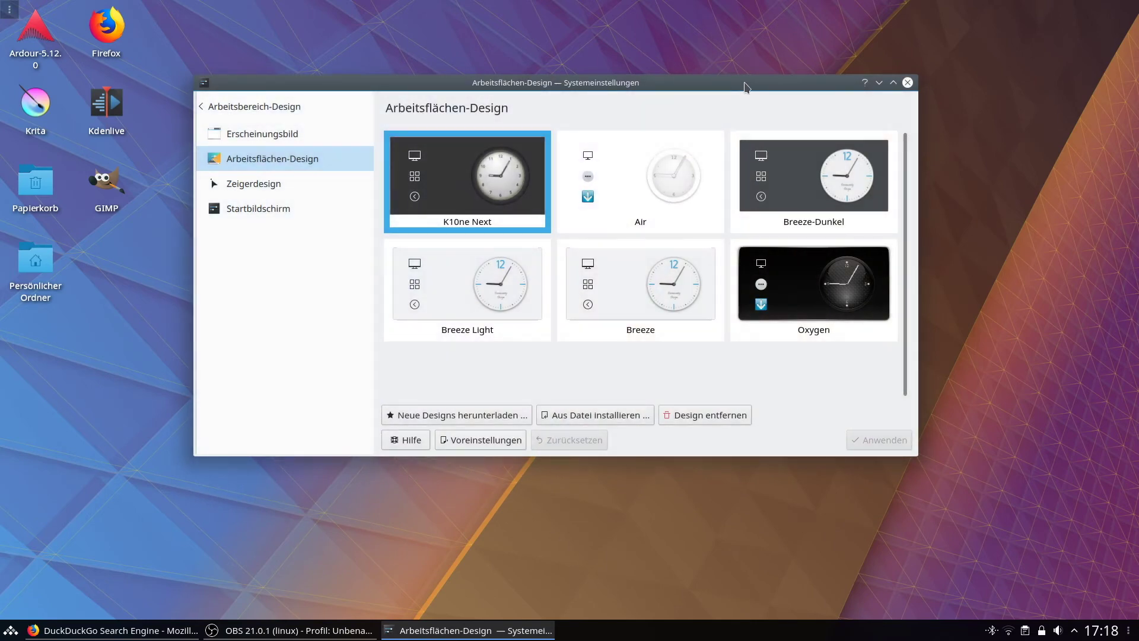
click(907, 83)
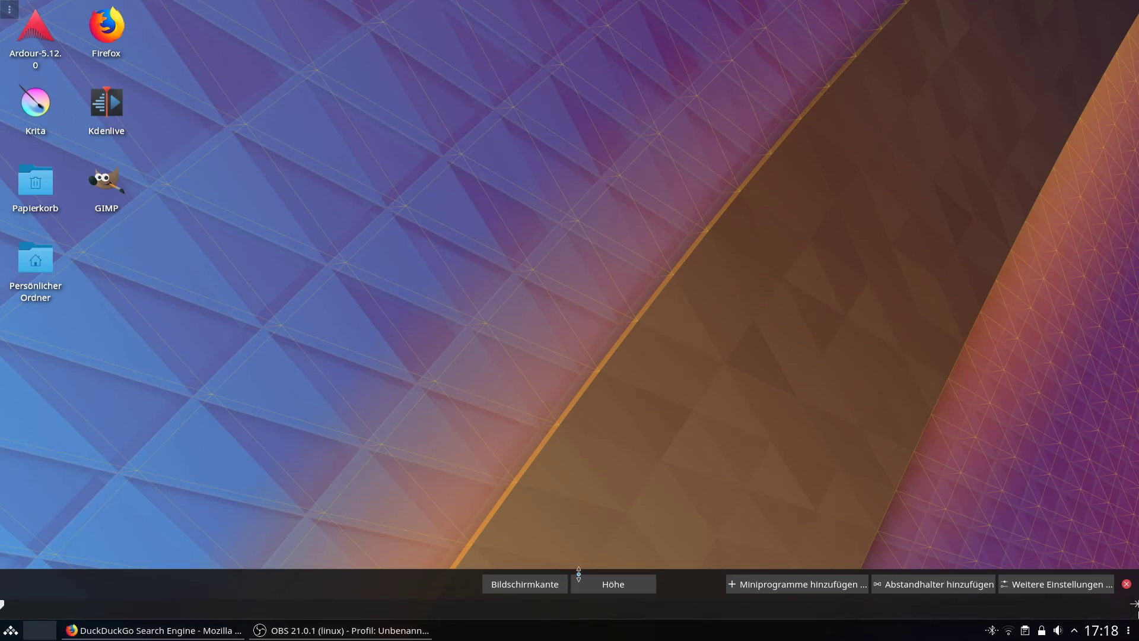
- Increase the height of the lower desktop panel slightly
drag(594, 584, 591, 578)
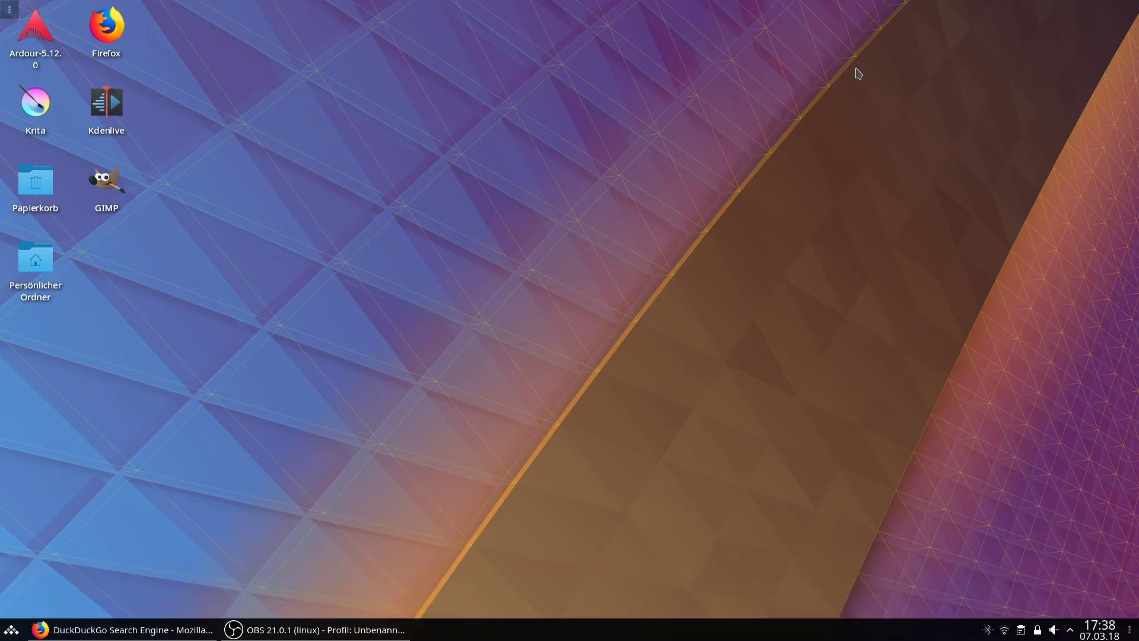
- Launch Systemeinstellungen with the search term "sys" and go to Fensterdekoration under Anwendungs-Stil
key(super)
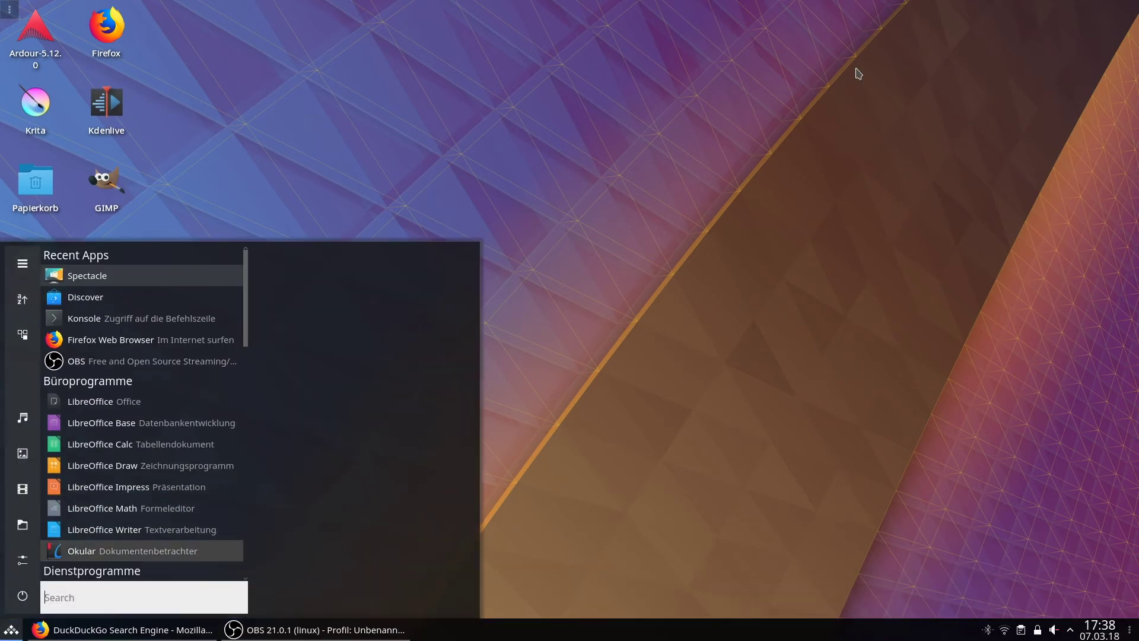
text(sys)
key(Return)
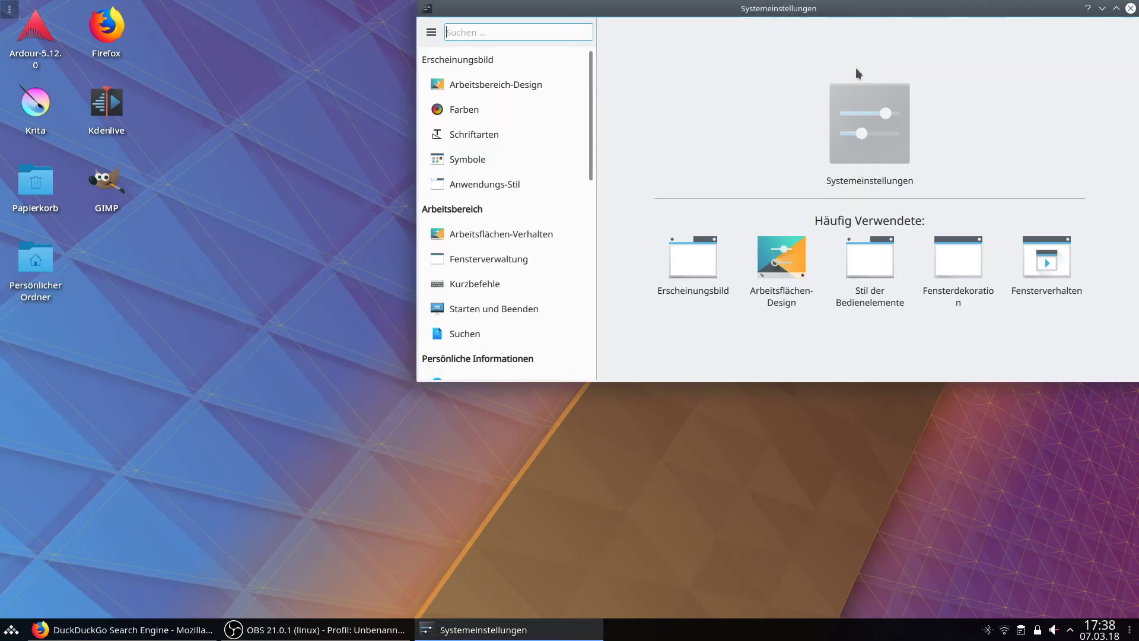
drag(718, 22, 594, 70)
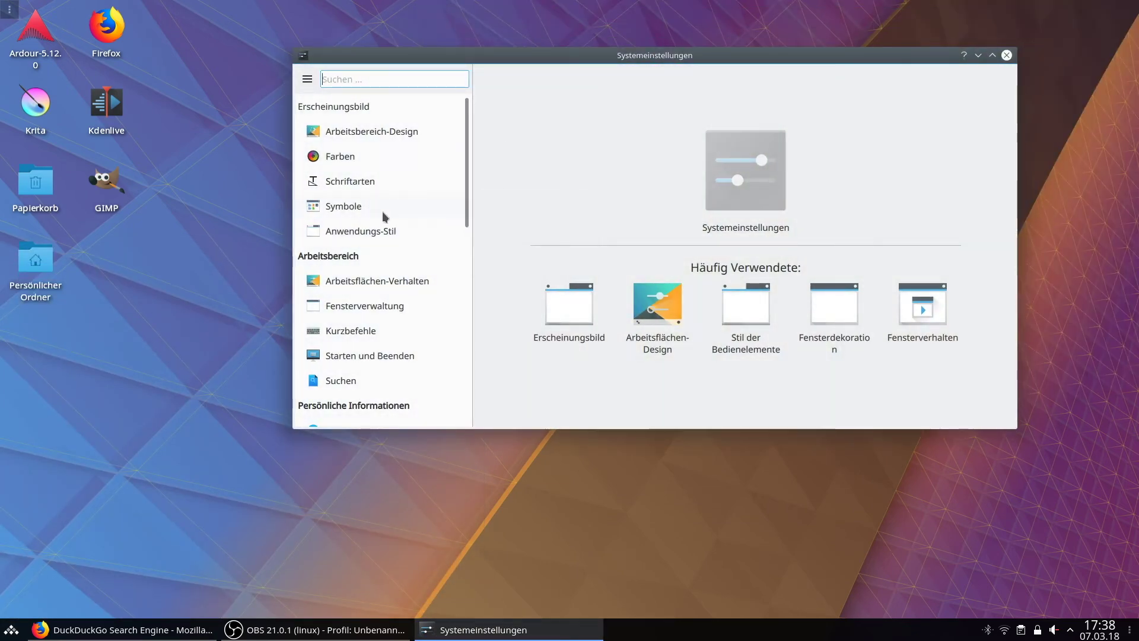
click(374, 305)
click(318, 79)
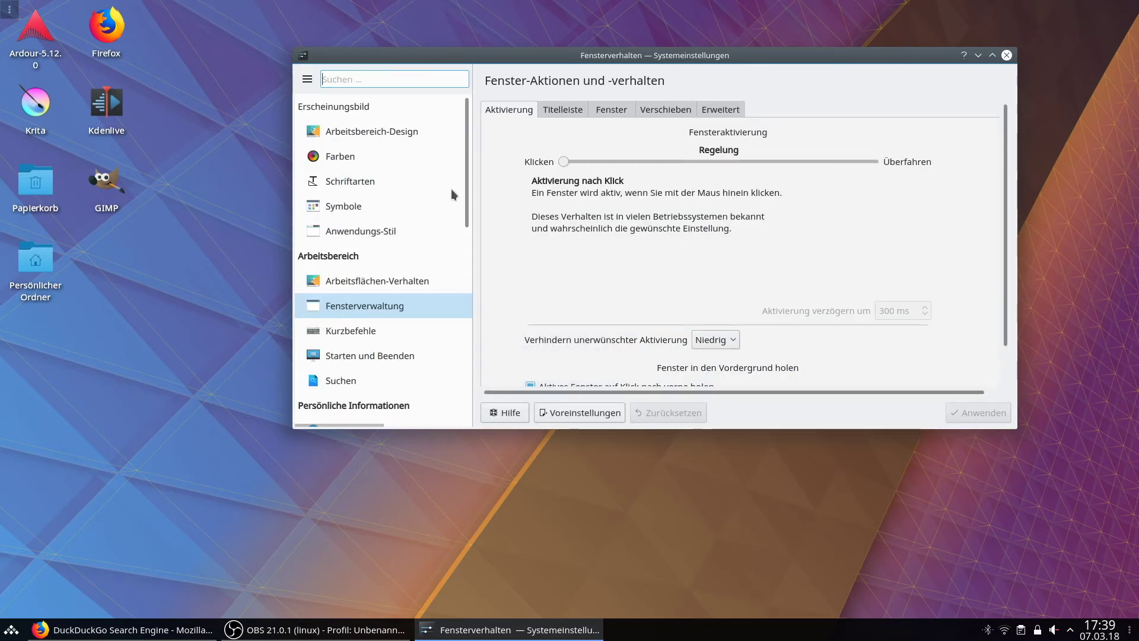
click(364, 232)
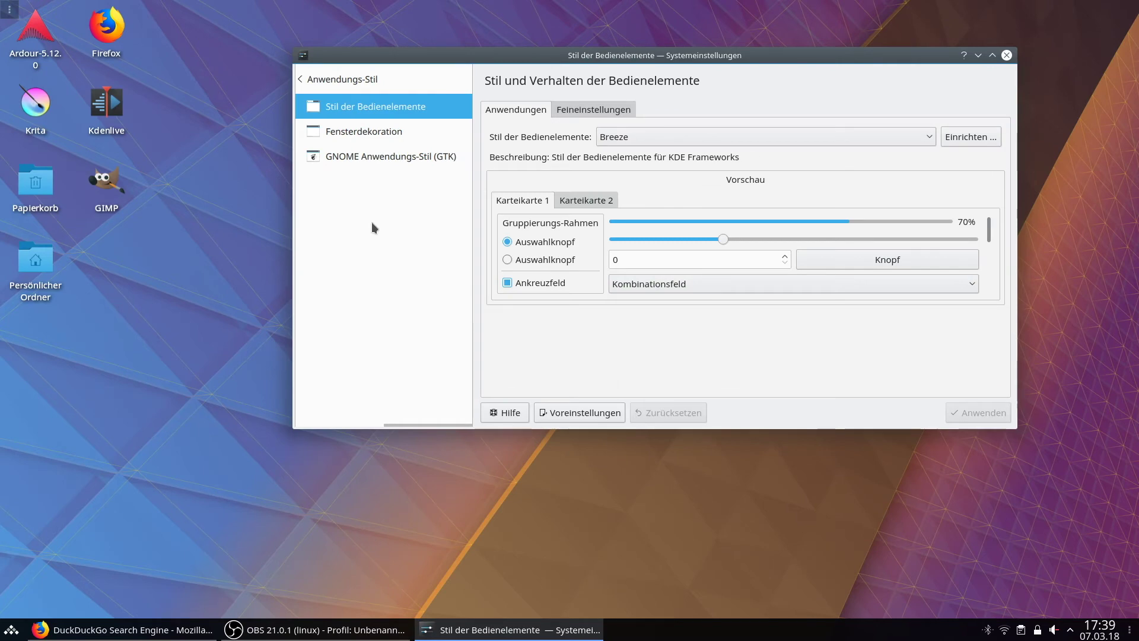
click(372, 133)
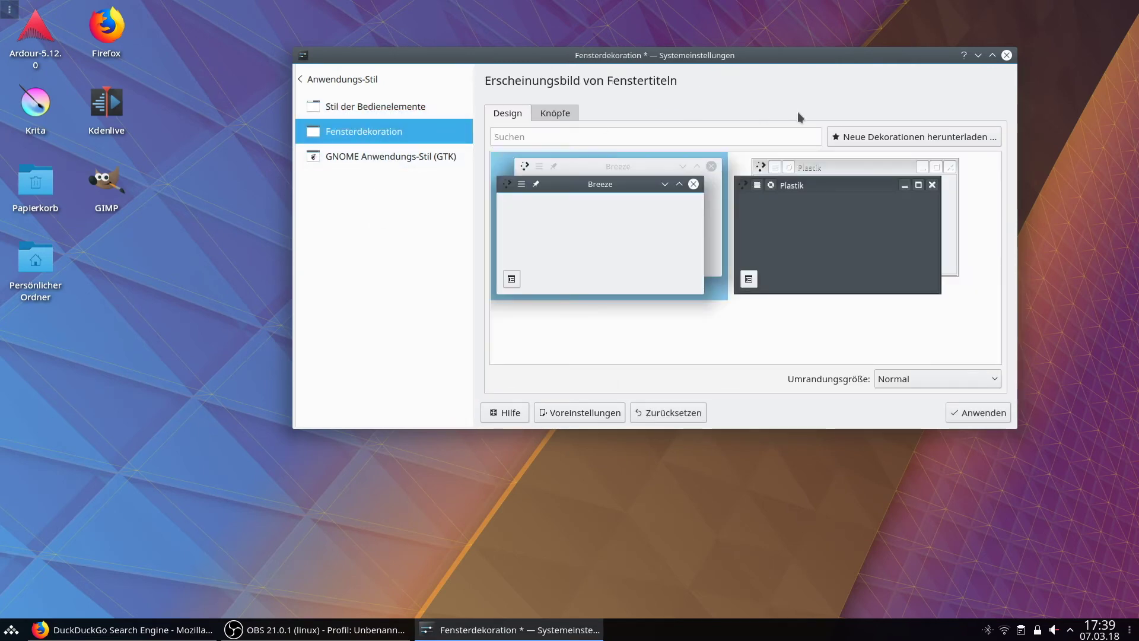
- Search the downloadable window decorations for "k10", install WindowsK10, and close the download dialog
click(852, 137)
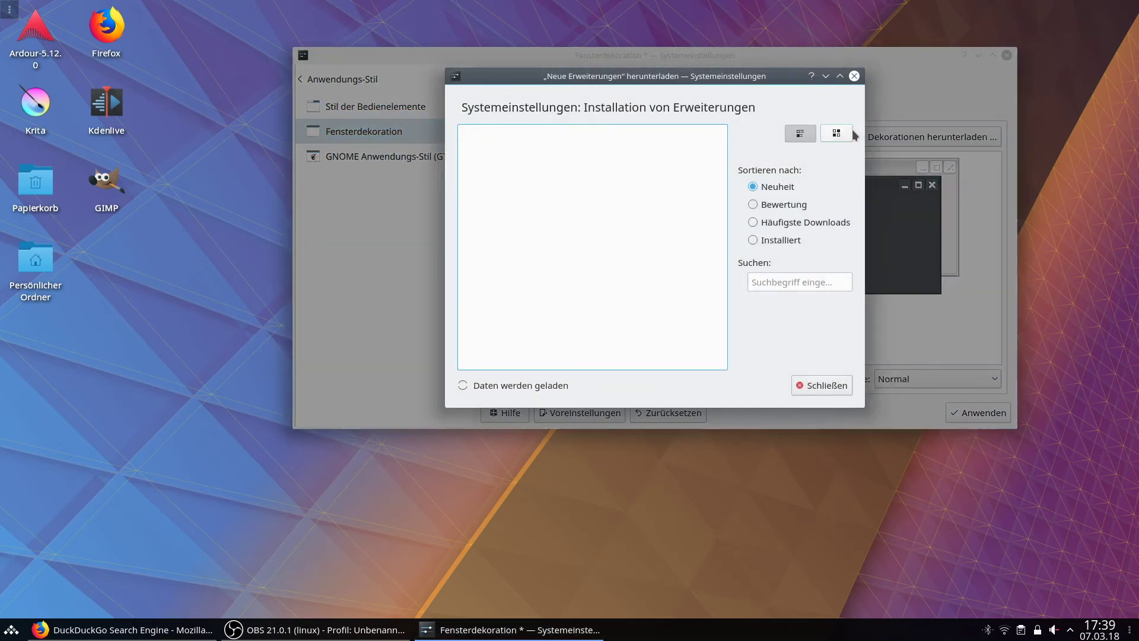
click(796, 282)
text(k10)
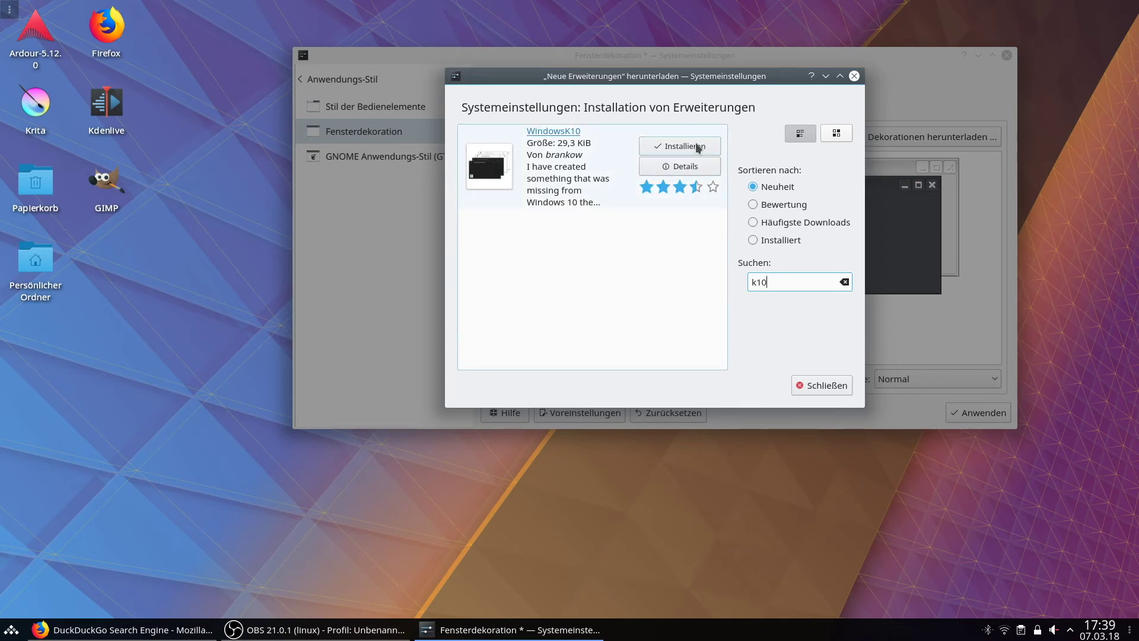
click(697, 146)
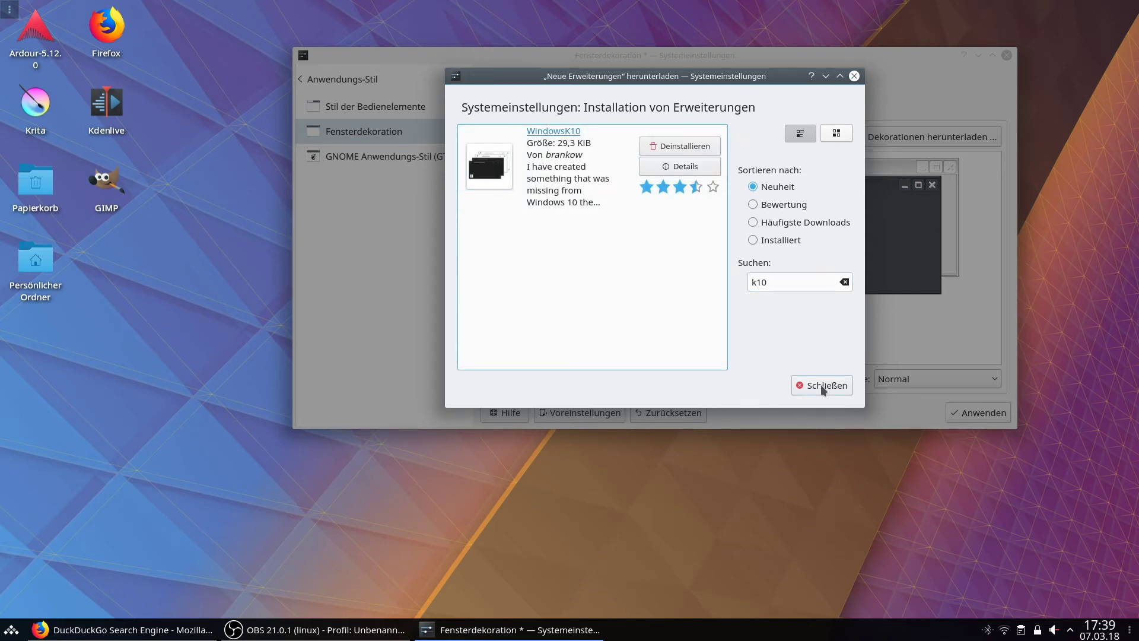
click(822, 385)
- Apply the WindowsK10-dark window decoration and close the Systemeinstellungen window
click(847, 351)
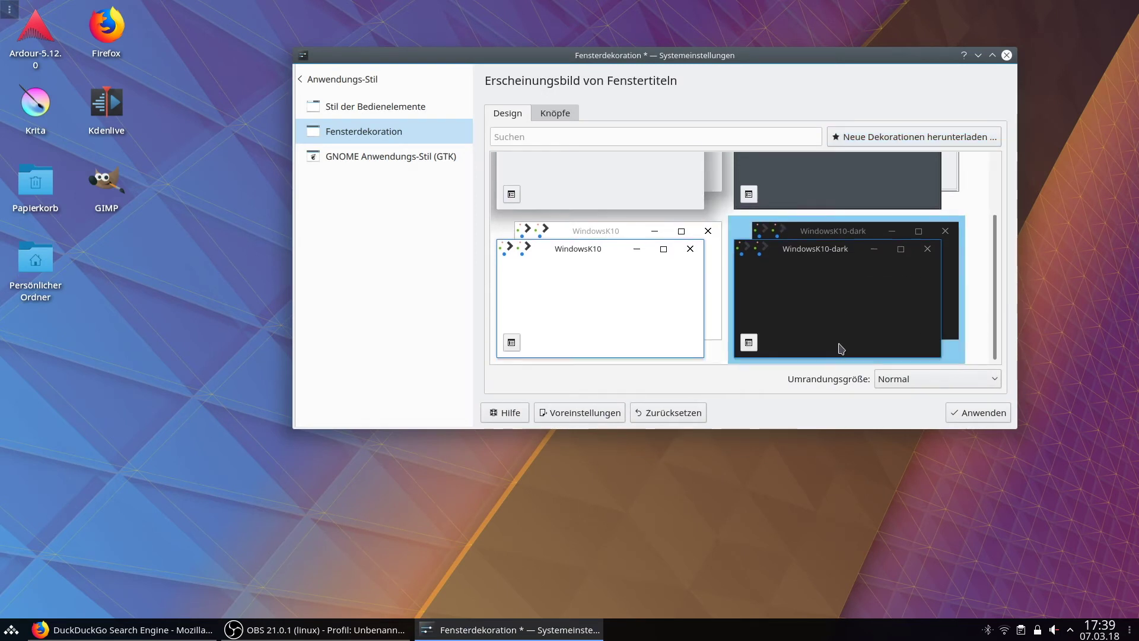
click(970, 413)
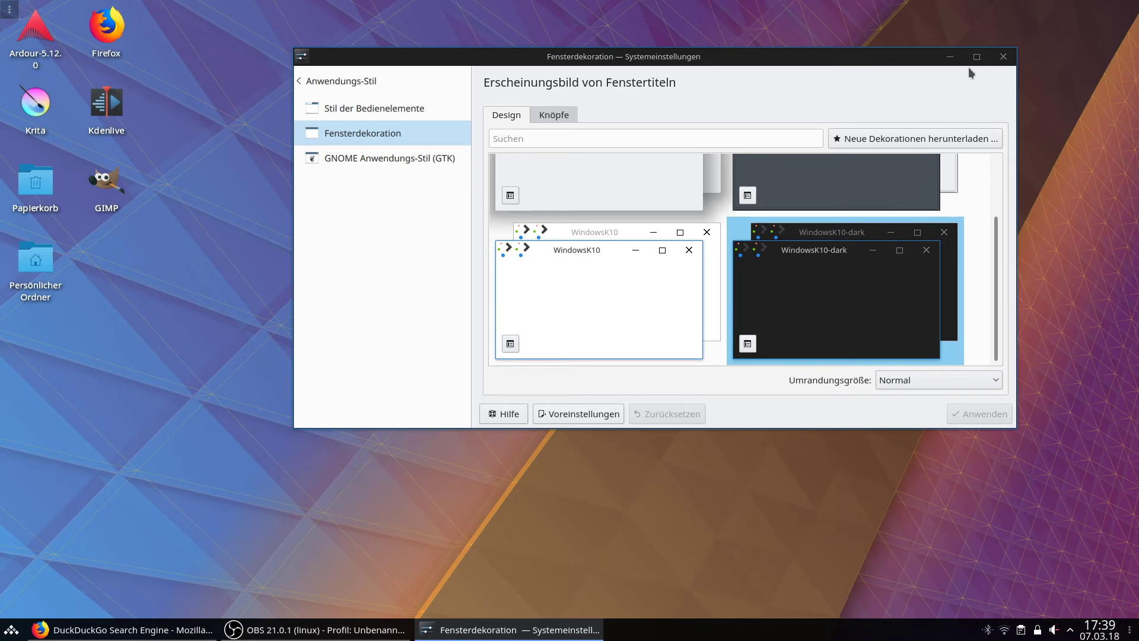
click(1002, 57)
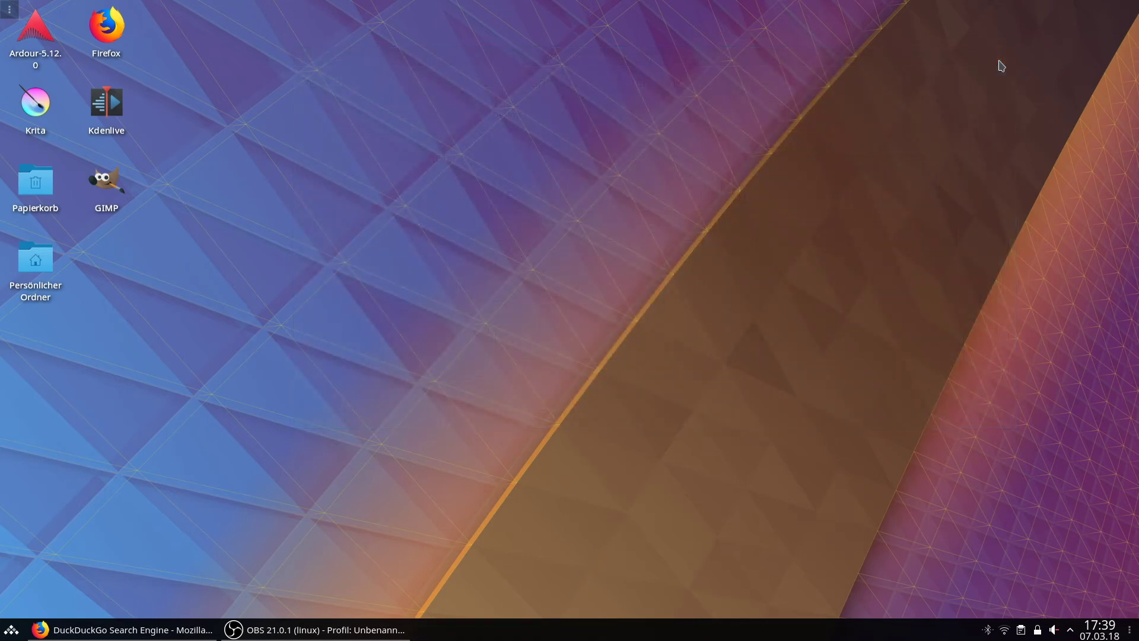
- Add the icons-only Fensterleiste widget to the bottom panel and close the Miniprogramme list
right_click(746, 215)
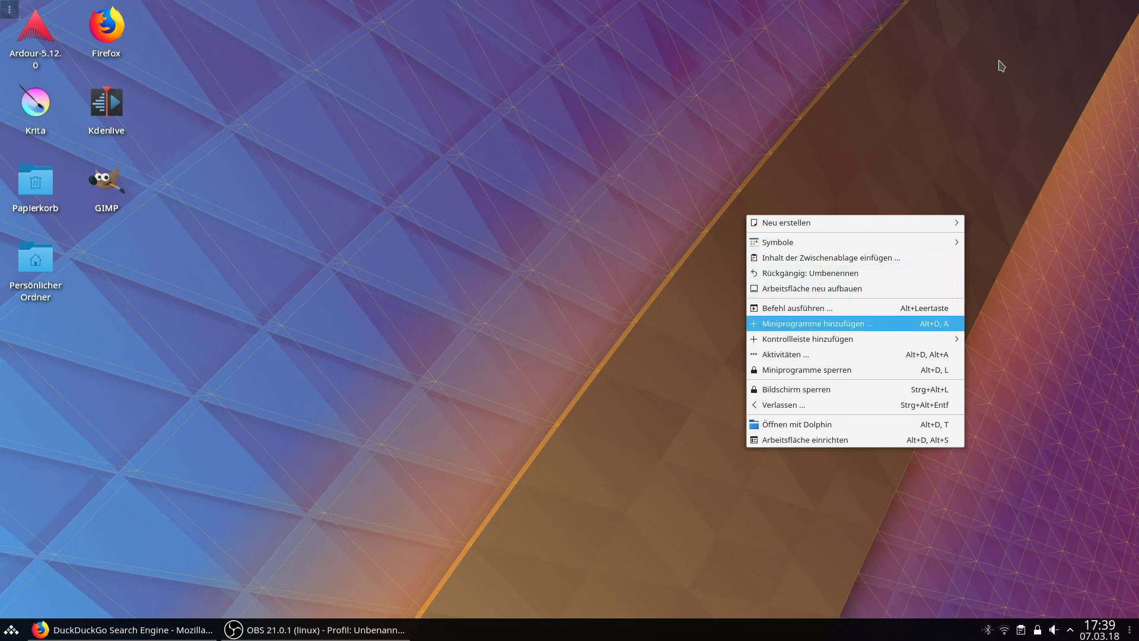
click(813, 324)
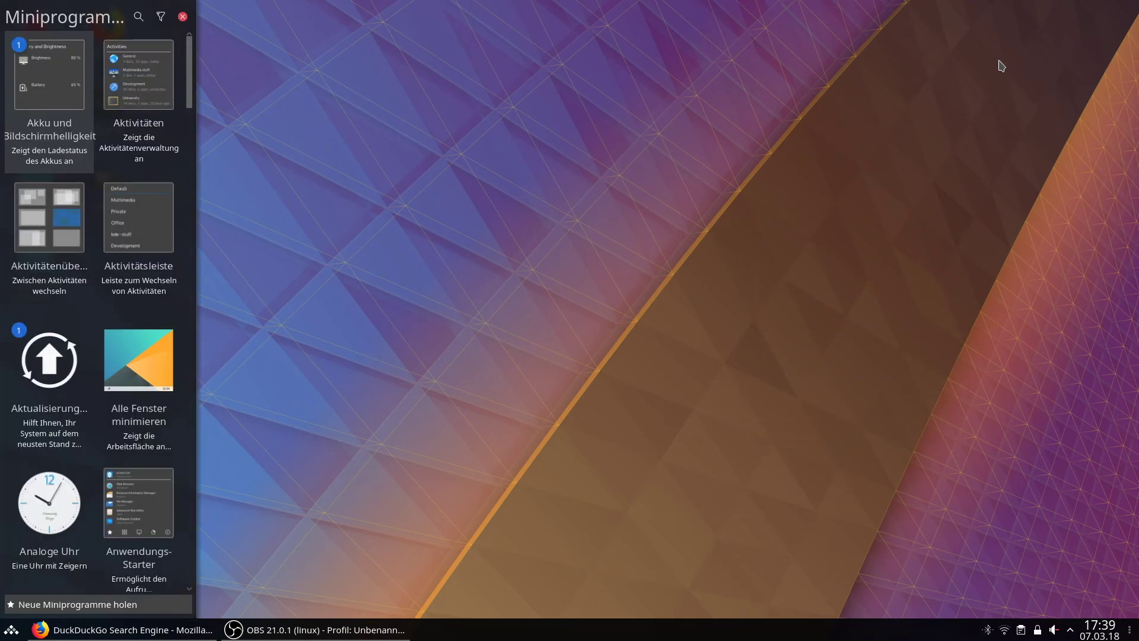
click(133, 18)
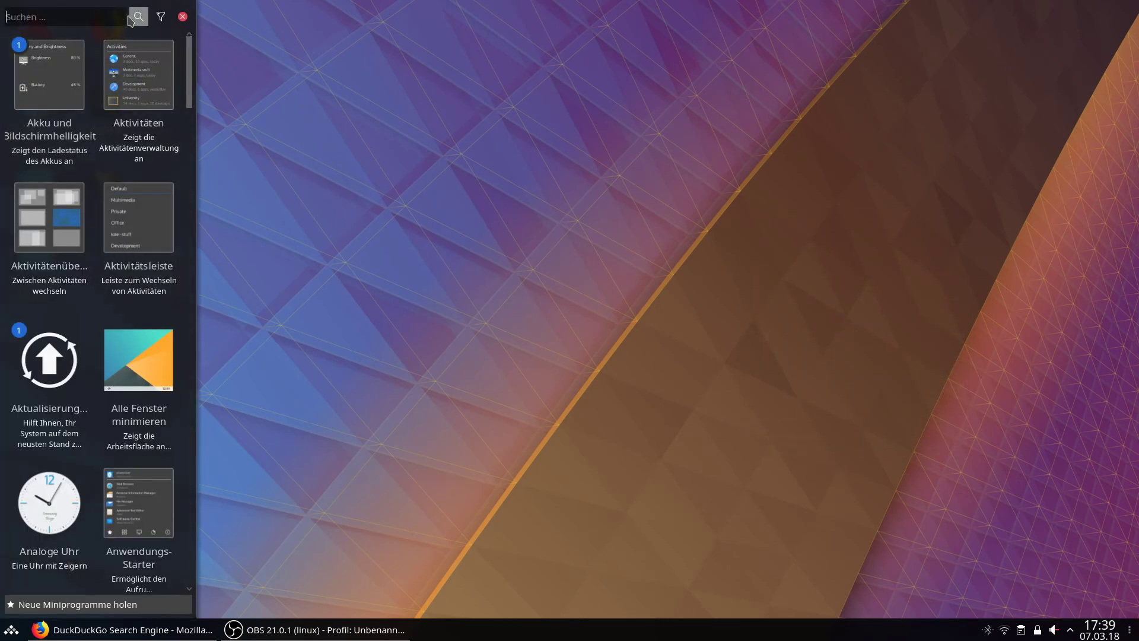
text(ico)
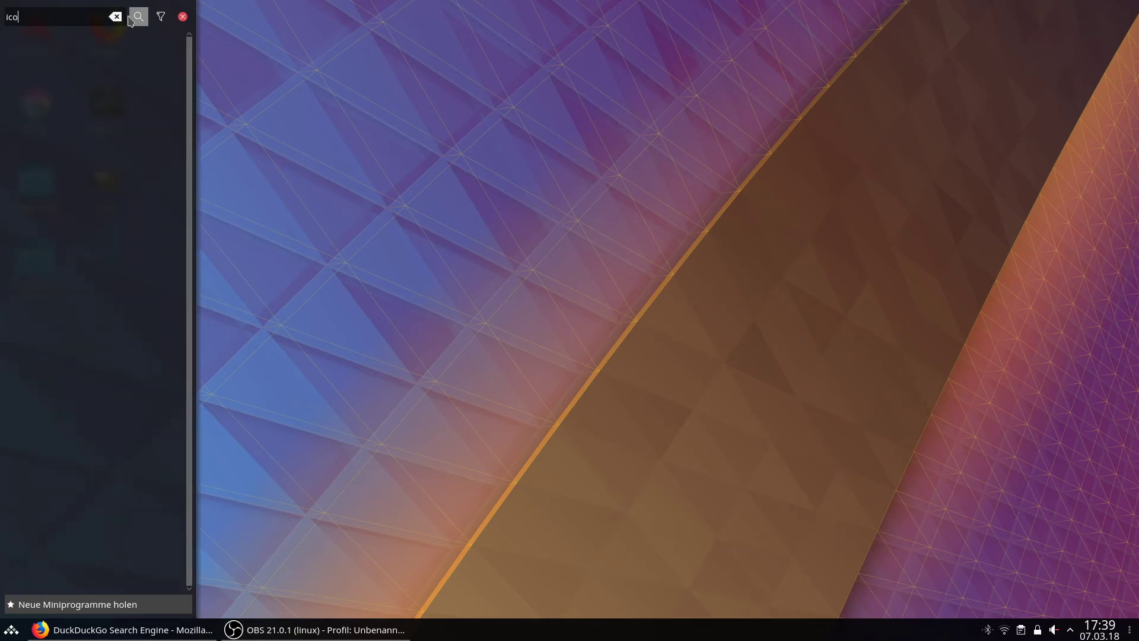
click(130, 21)
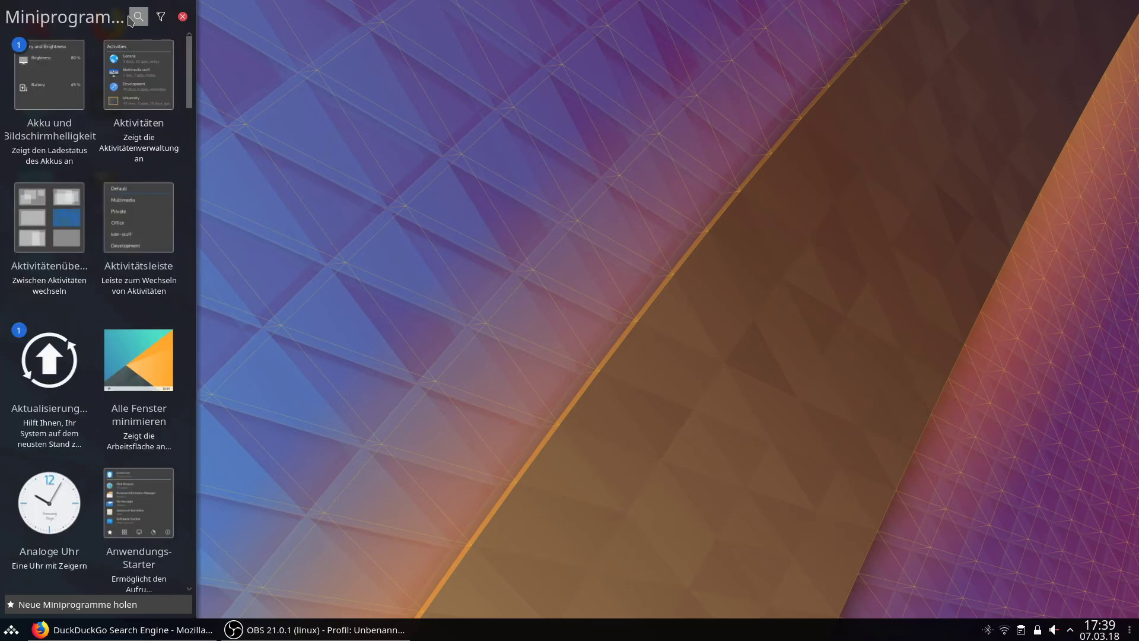
scroll(131, 20, down, 6)
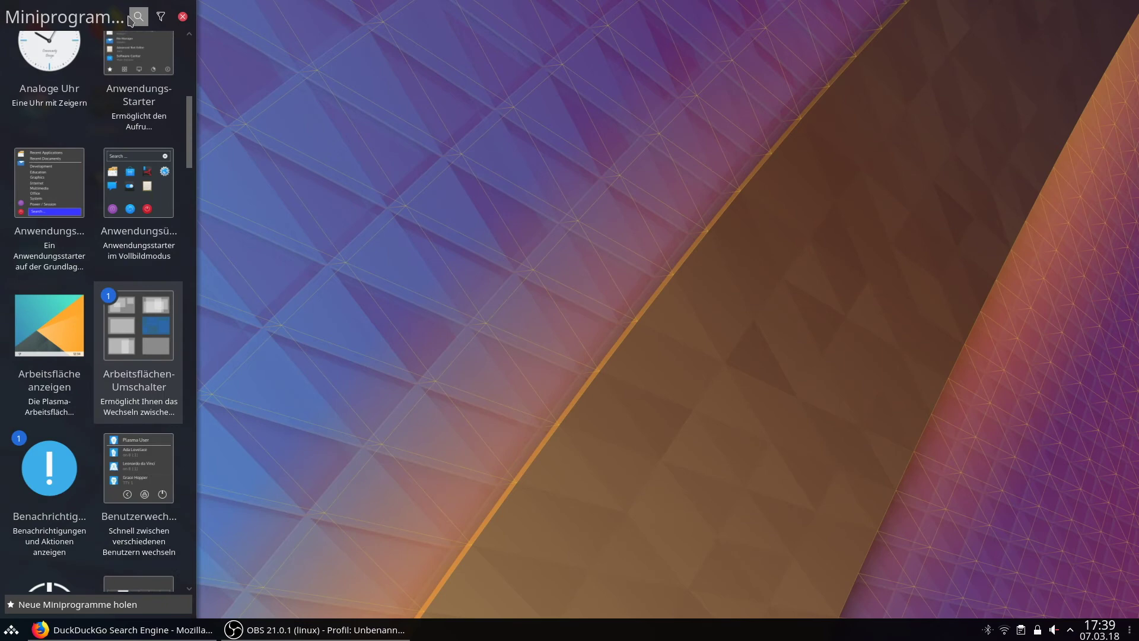
scroll(103, 292, down, 8)
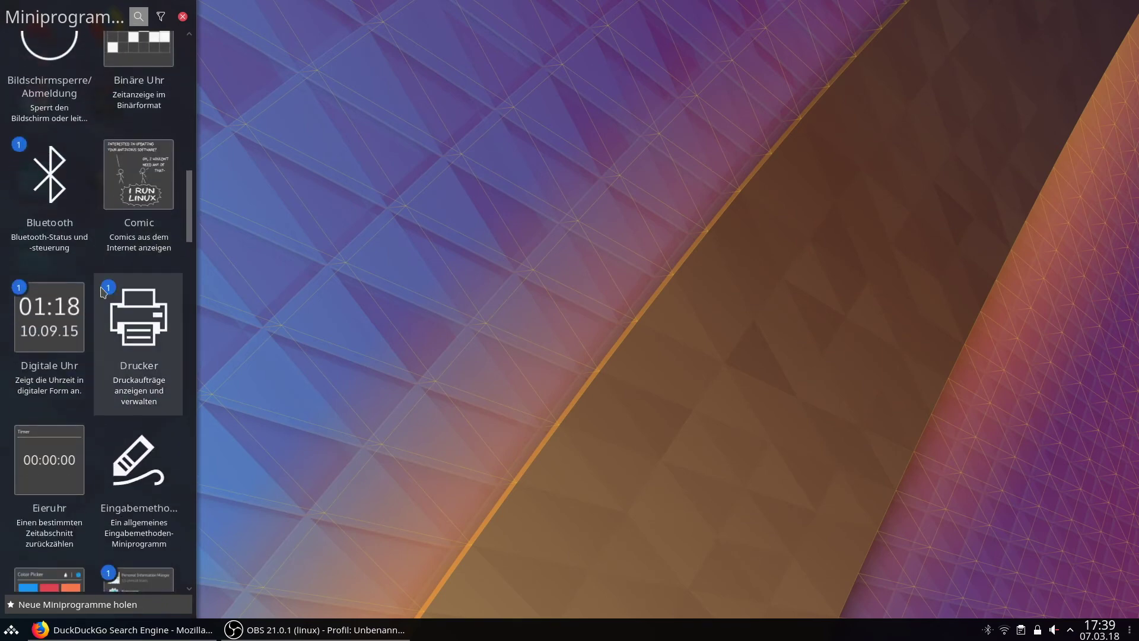
scroll(104, 291, down, 4)
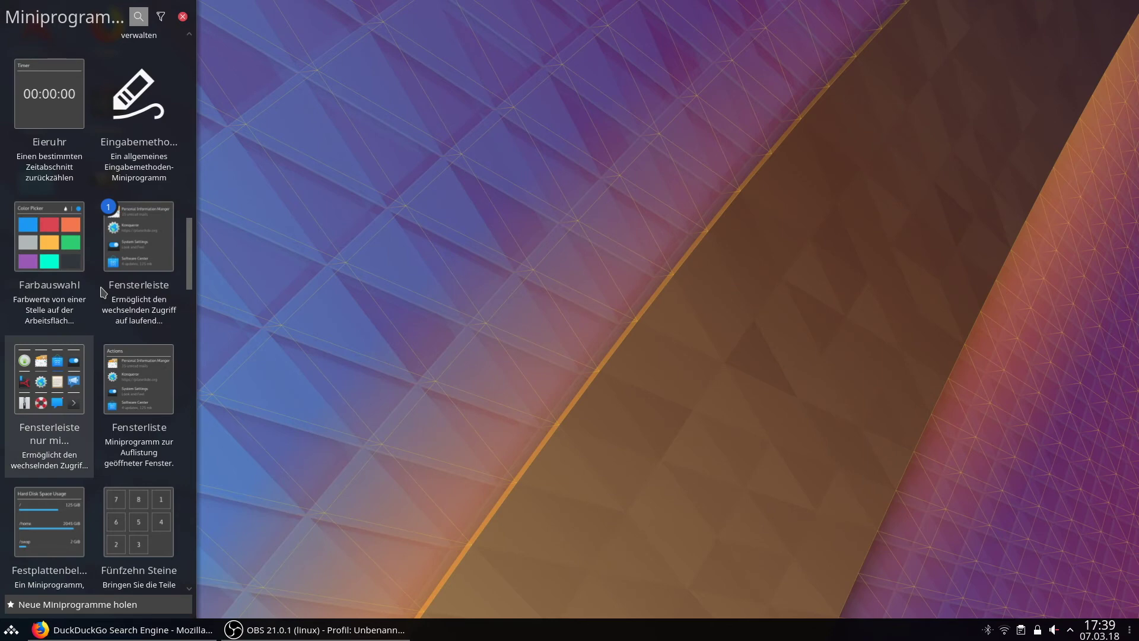
drag(49, 379, 546, 628)
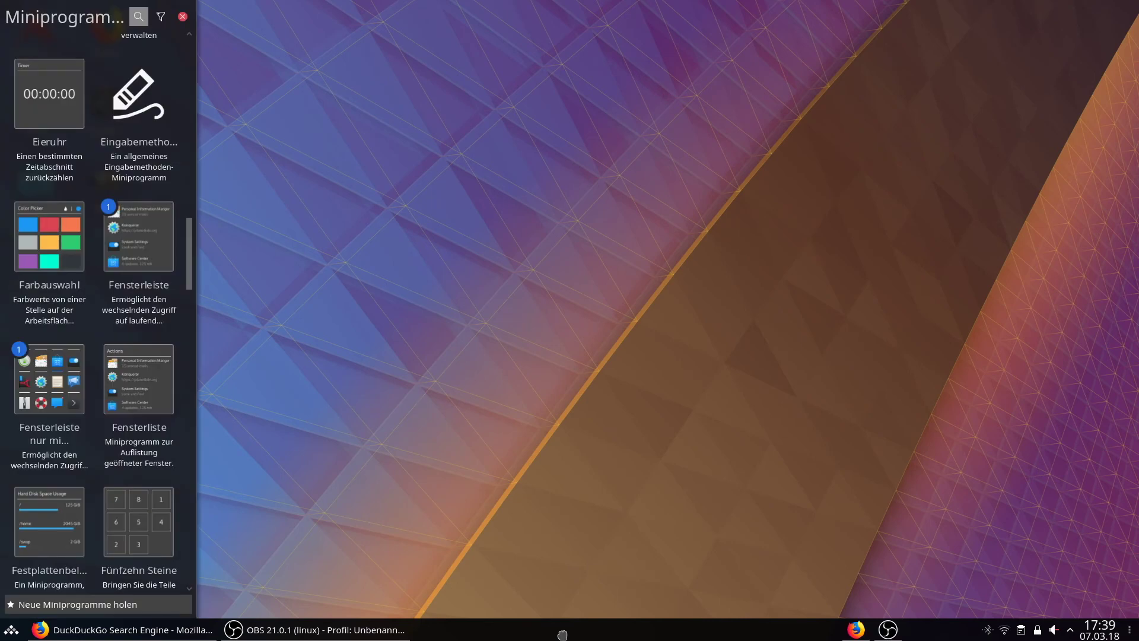
click(183, 16)
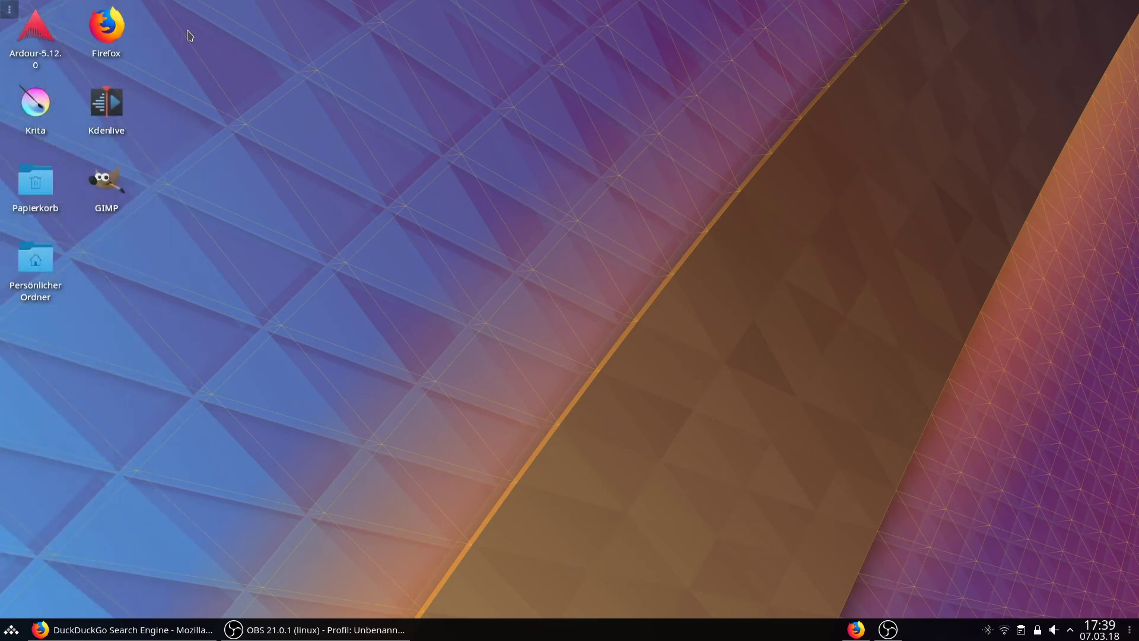
- Remove the Fensterleiste with text labels from the bottom panel and finish editing the panel
click(1134, 625)
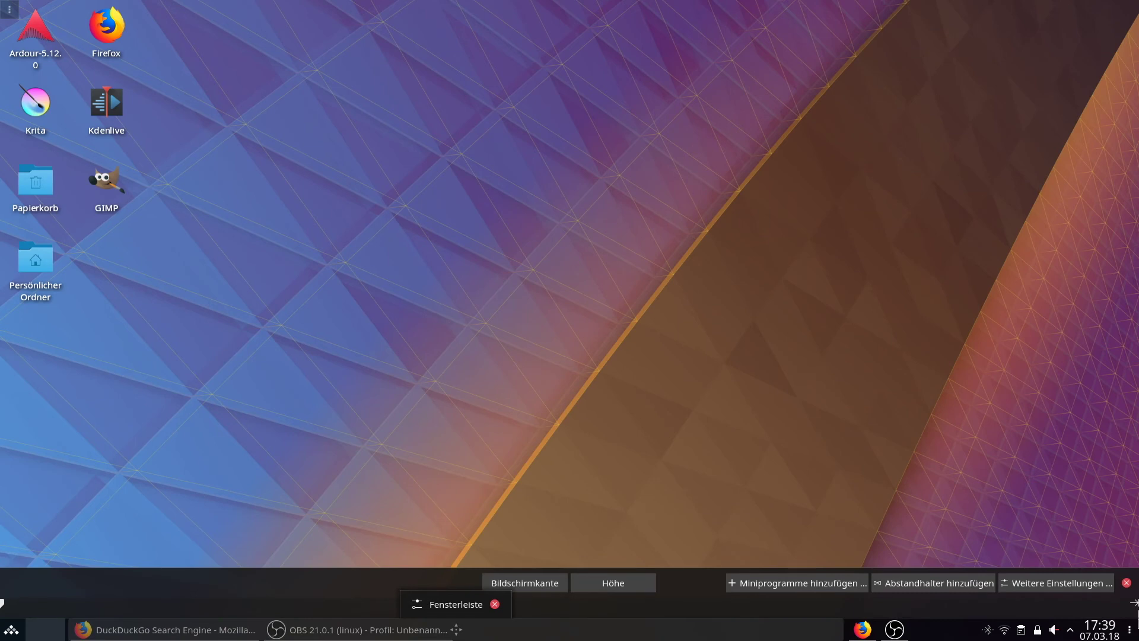
click(494, 604)
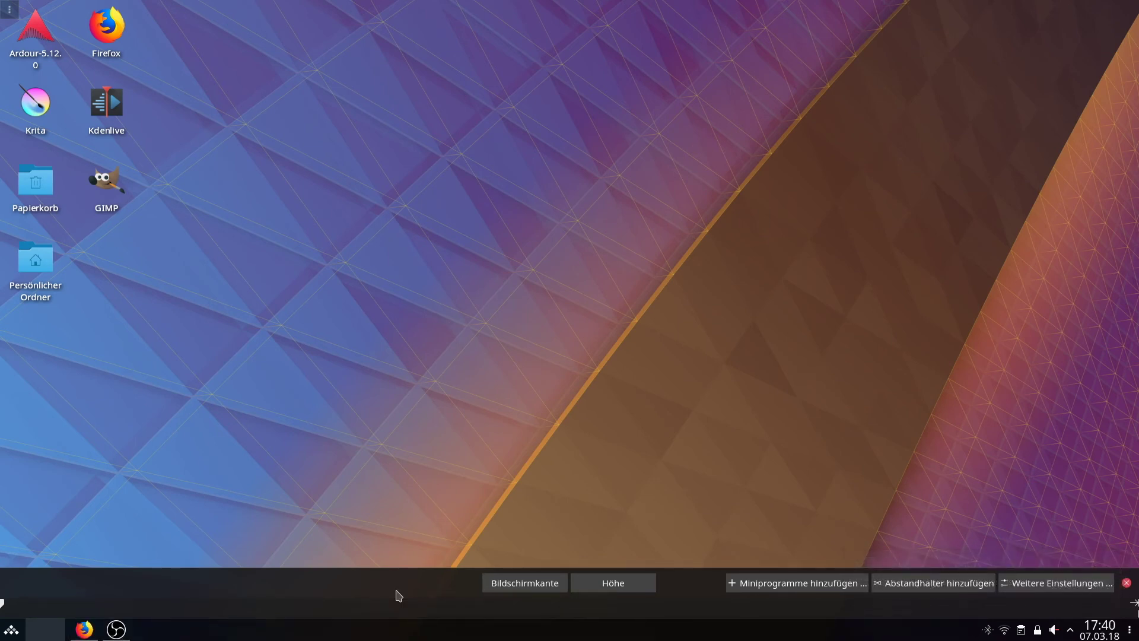
click(1126, 582)
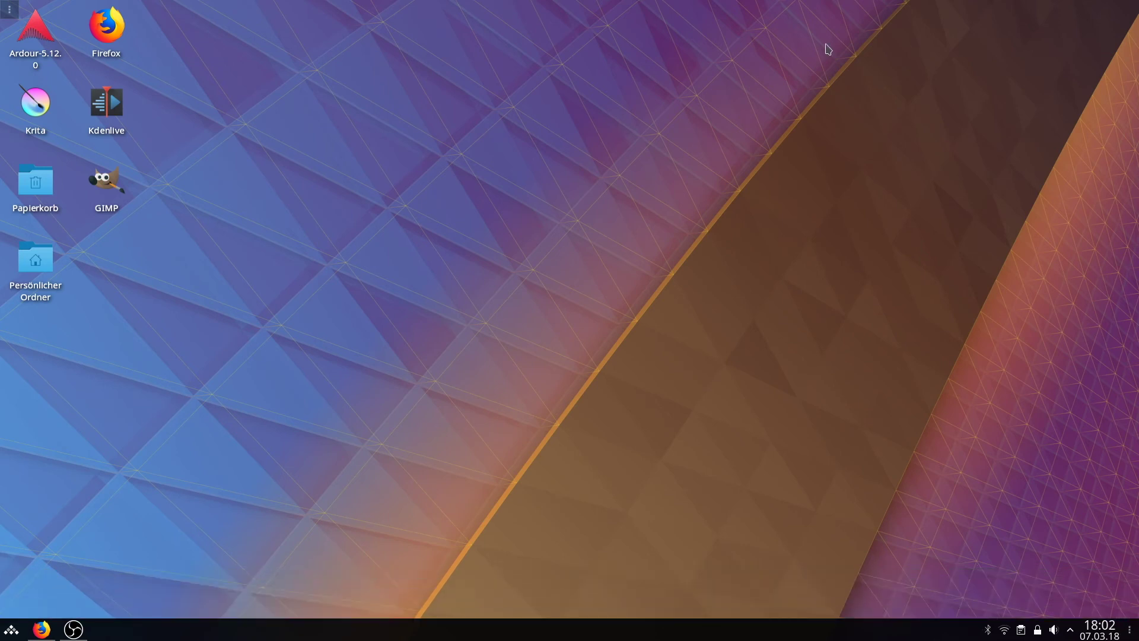
- Bring up the online download dialog for new Plasma Miniprogramme
key(Menu)
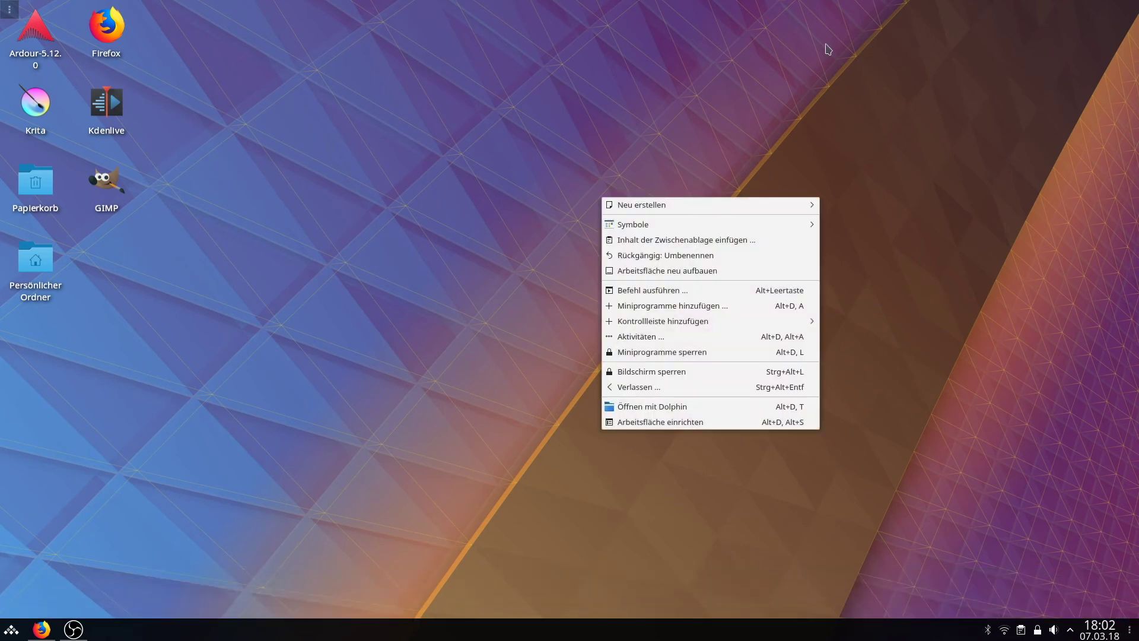
key(Down)
key(Down)
key(Down)
key(Down)
key(Down)
key(Down)
key(Down)
key(Down)
key(Right)
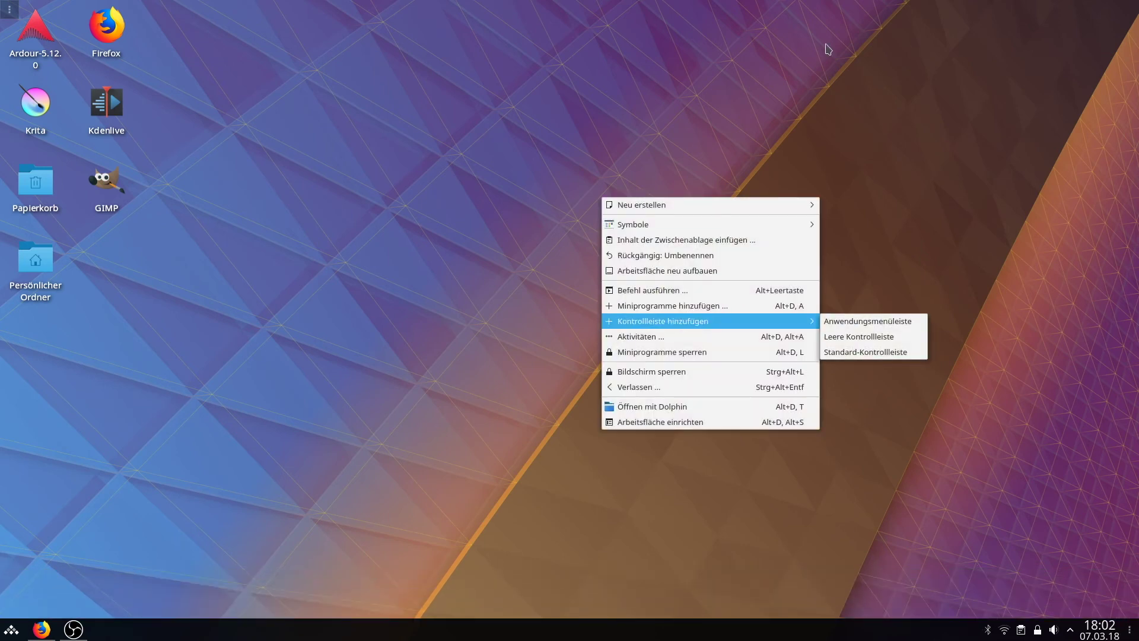
key(Up)
key(Return)
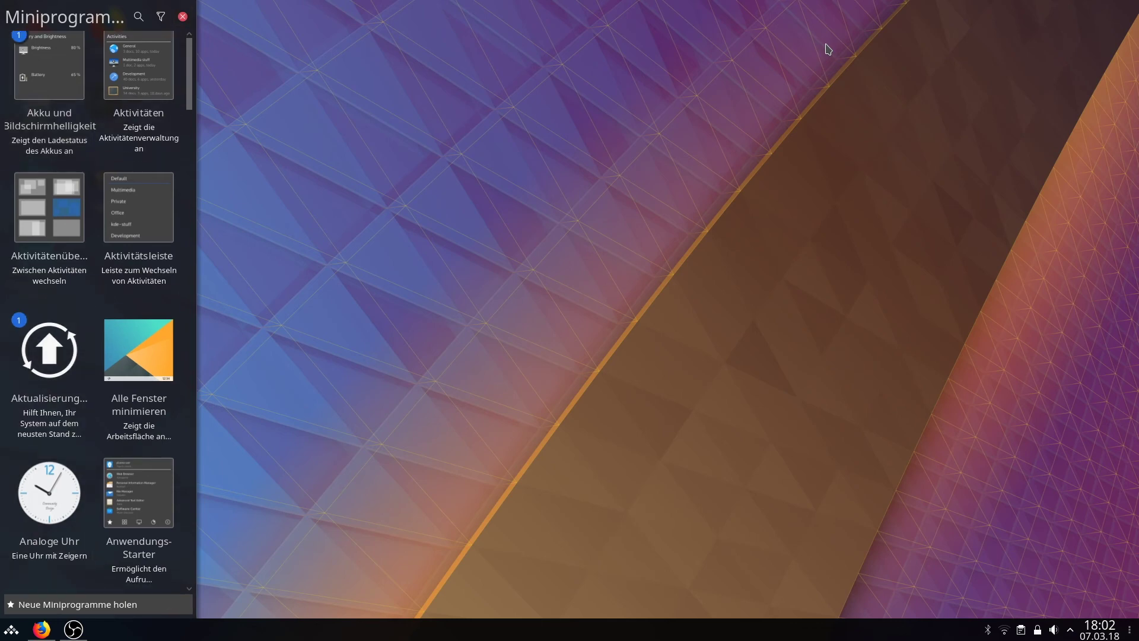
click(77, 604)
key(Down)
key(Down)
click(109, 570)
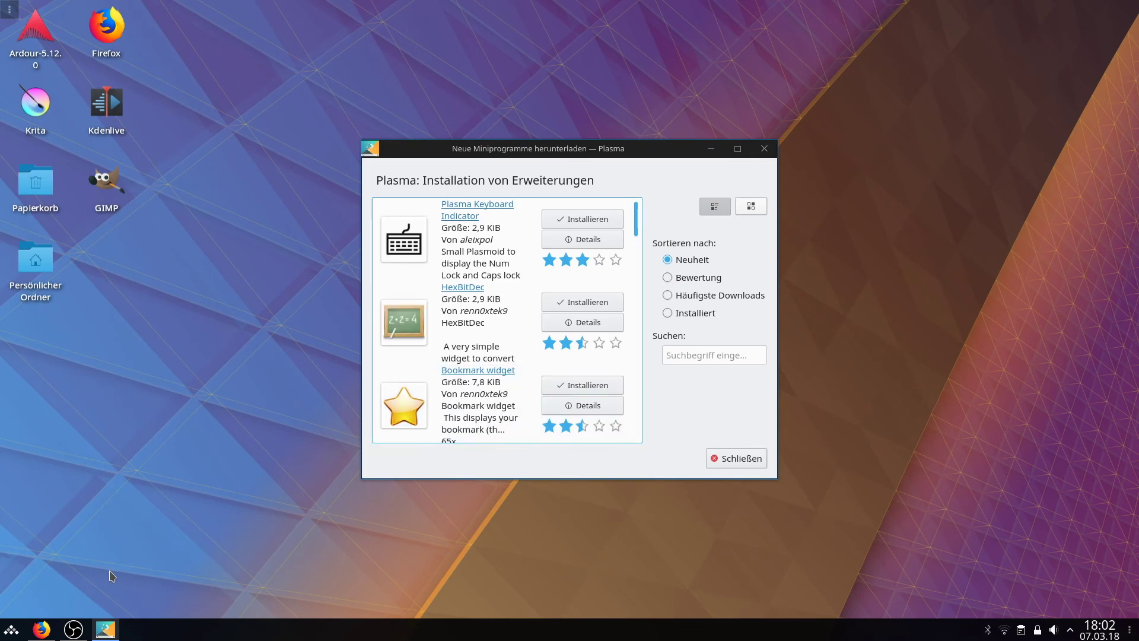
- Search the downloadable Miniprogramme for "tile" and close the download dialog
text(ti)
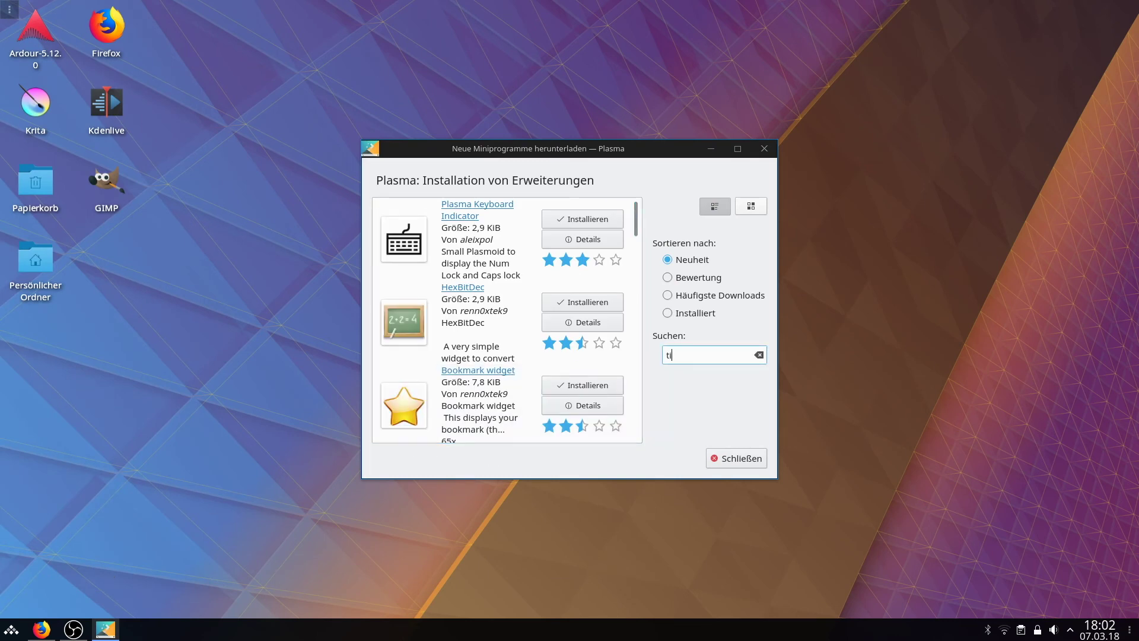
text(le)
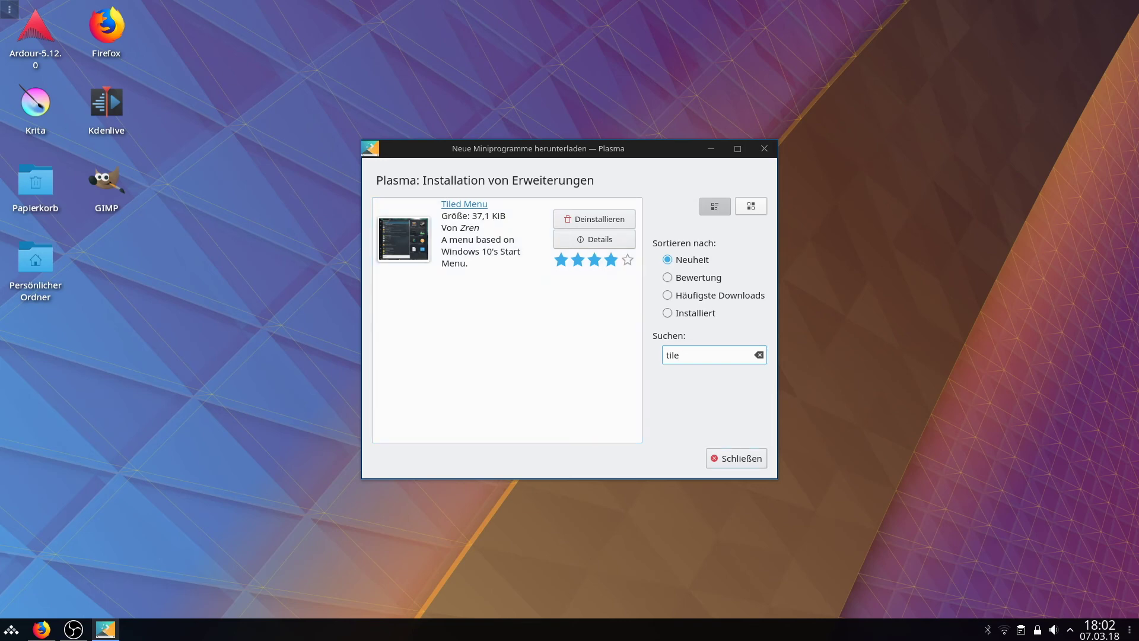
click(736, 458)
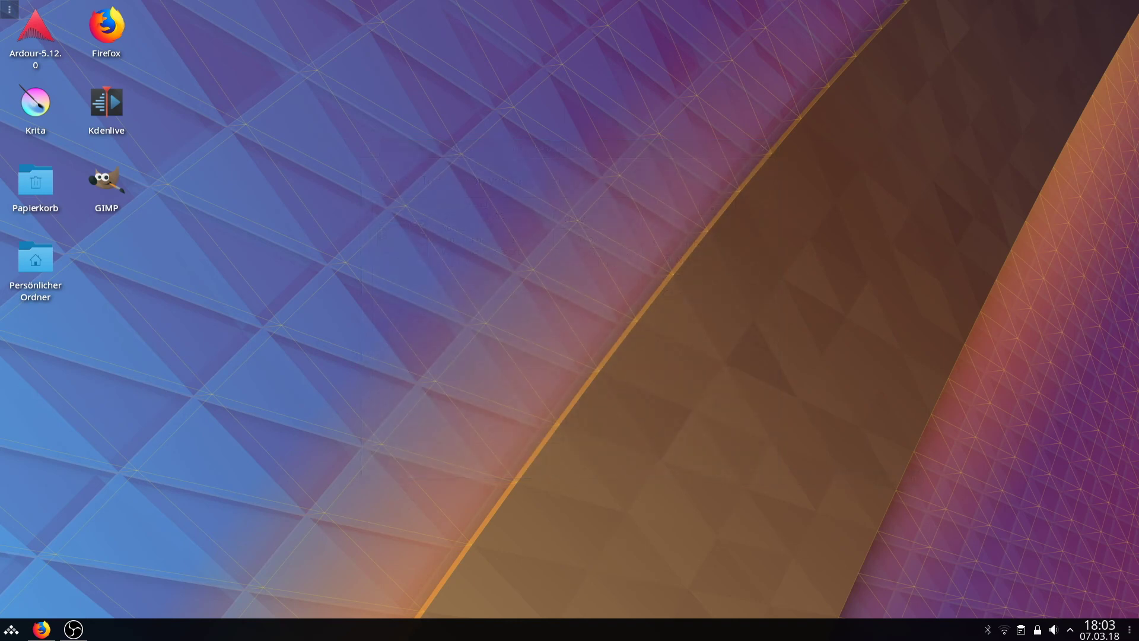
- Look at the alternatives offered for the panel's application launcher and dismiss the list without switching
right_click(12, 629)
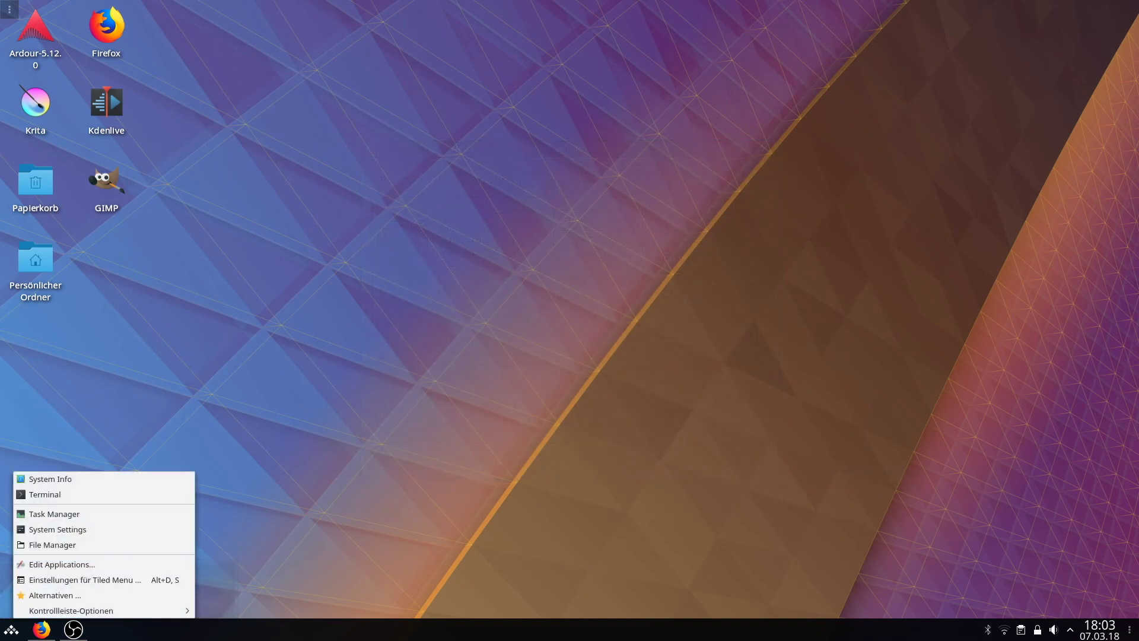
click(81, 595)
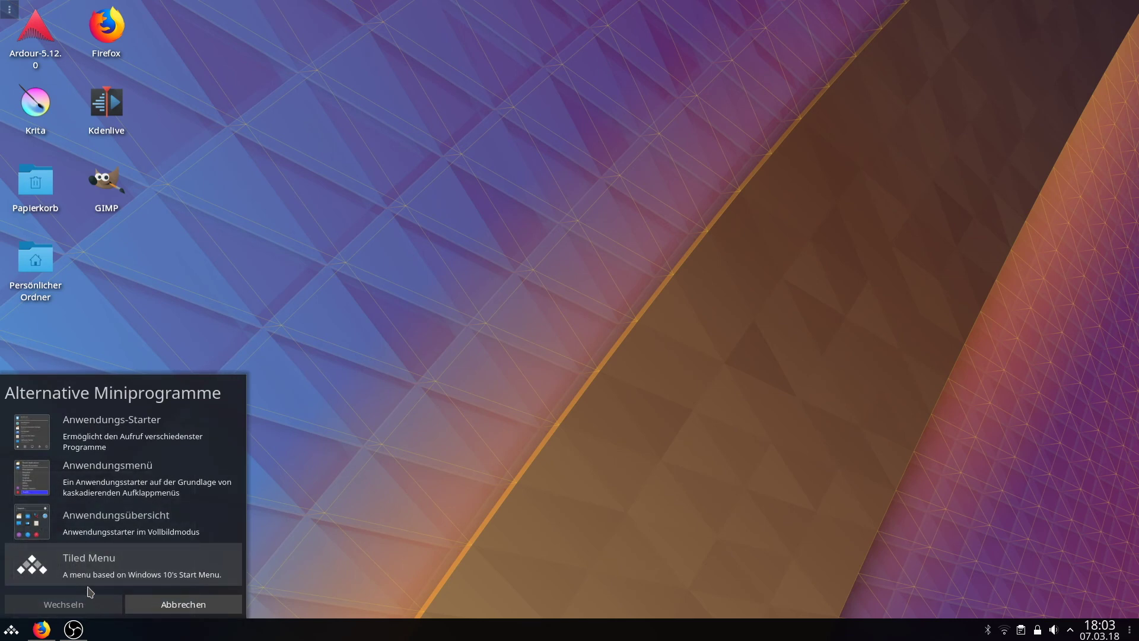
click(136, 602)
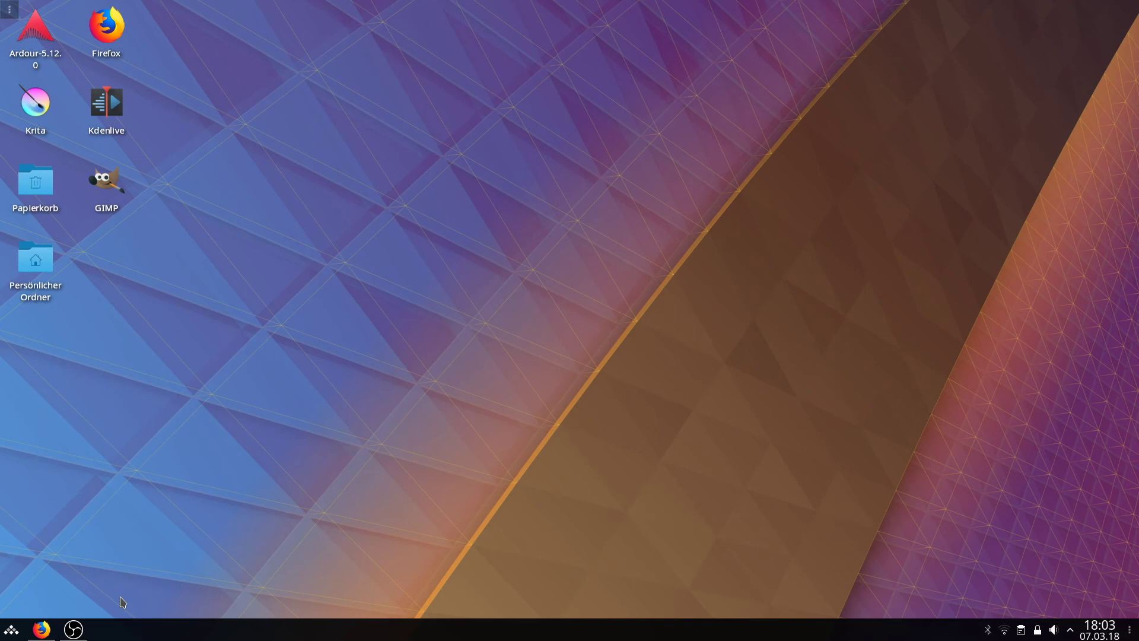
- Switch to a new Konsole terminal window and move it towards the middle of the desktop
key(ctrl+alt+t)
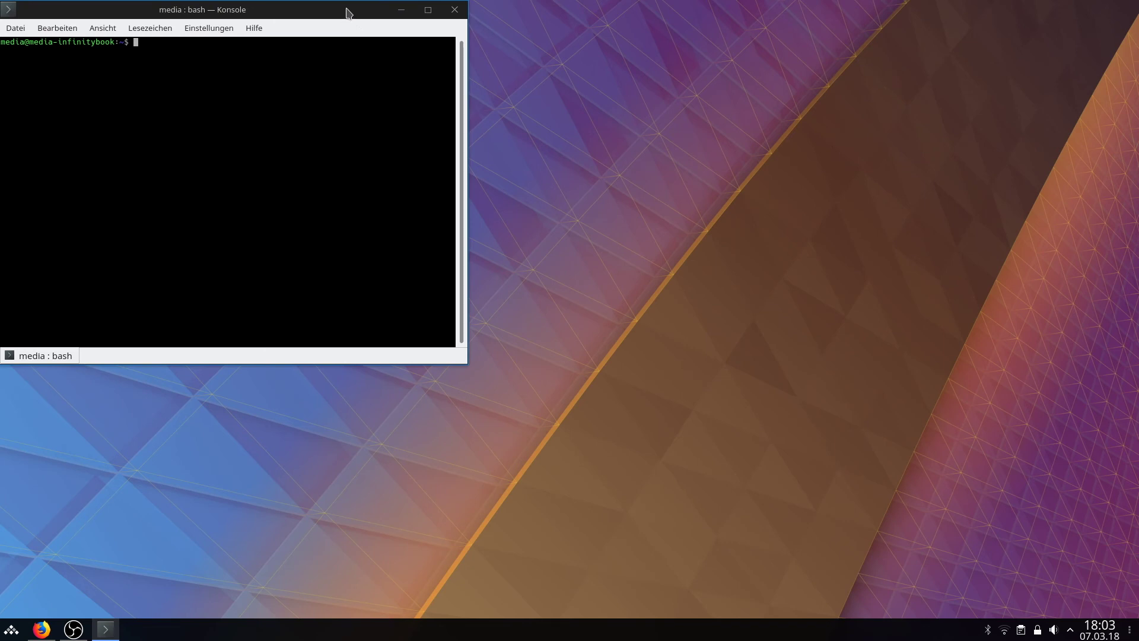
drag(349, 10, 617, 73)
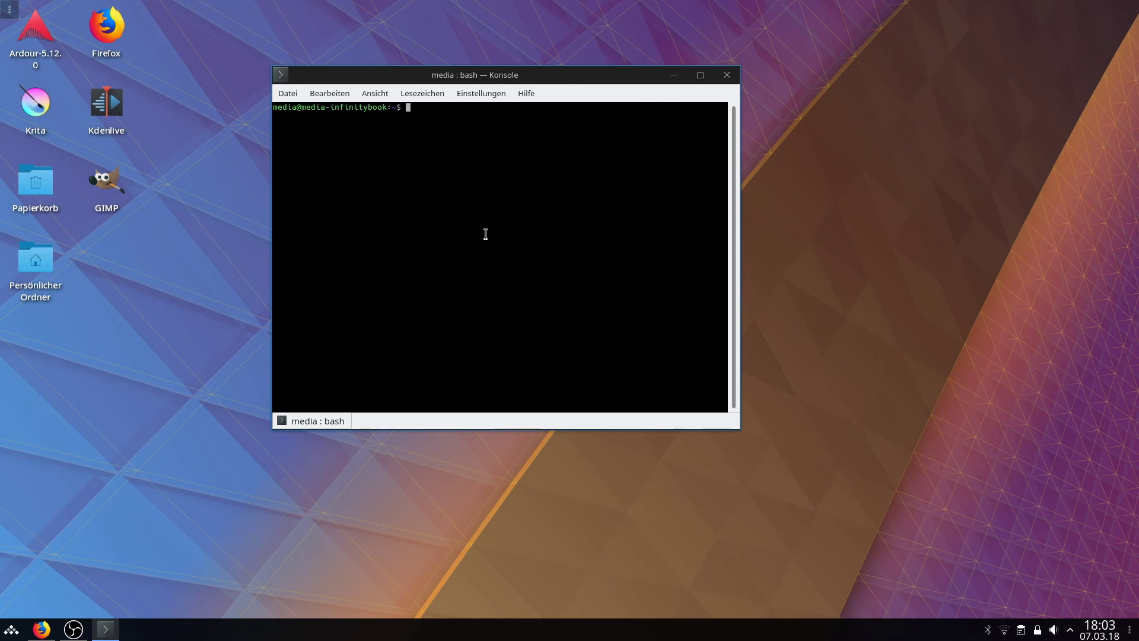
text(gravi)
key(BackSpace)
key(BackSpace)
key(BackSpace)
key(BackSpace)
key(BackSpace)
text(g)
key(Tab)
key(Tab)
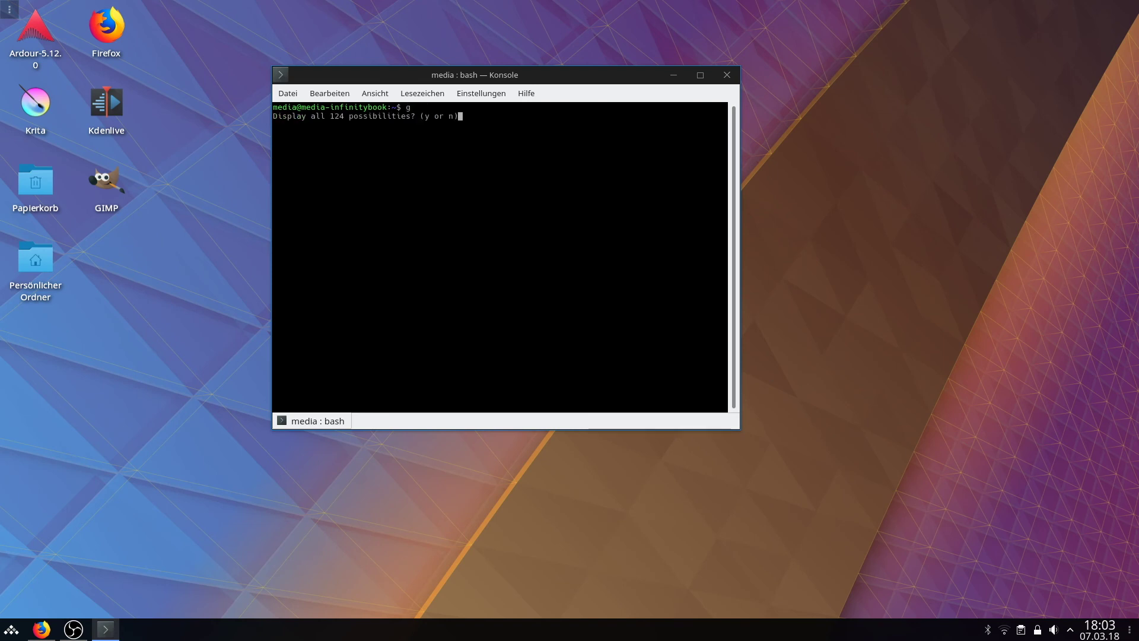
key(n)
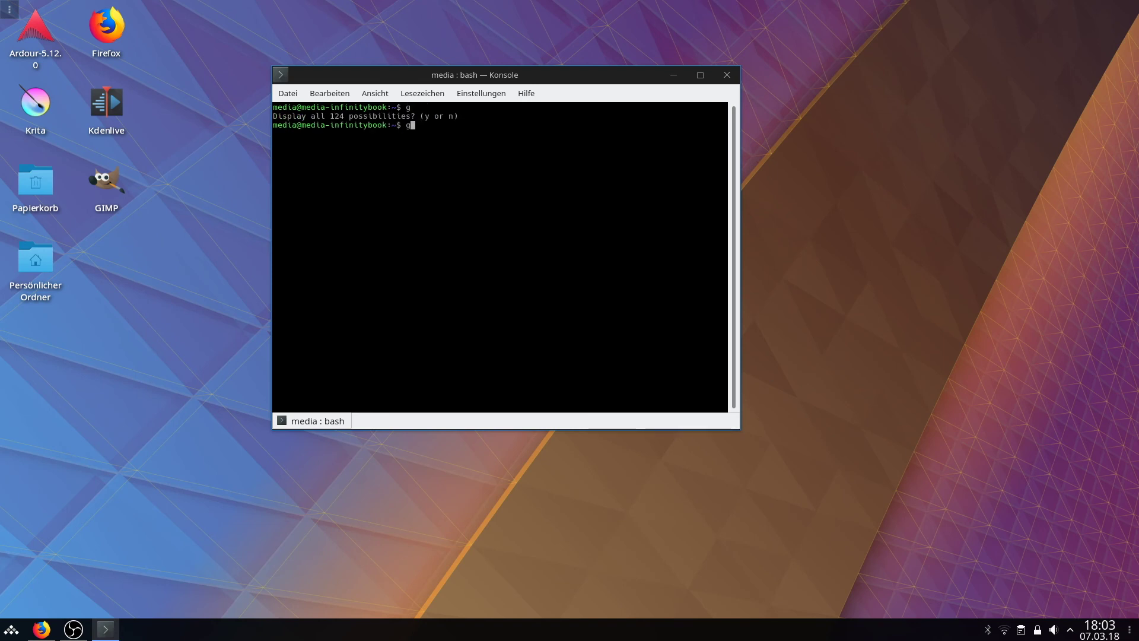
- Run GravitDesigner.AppImage from the terminal
key(BackSpace)
text(Gra)
key(Tab)
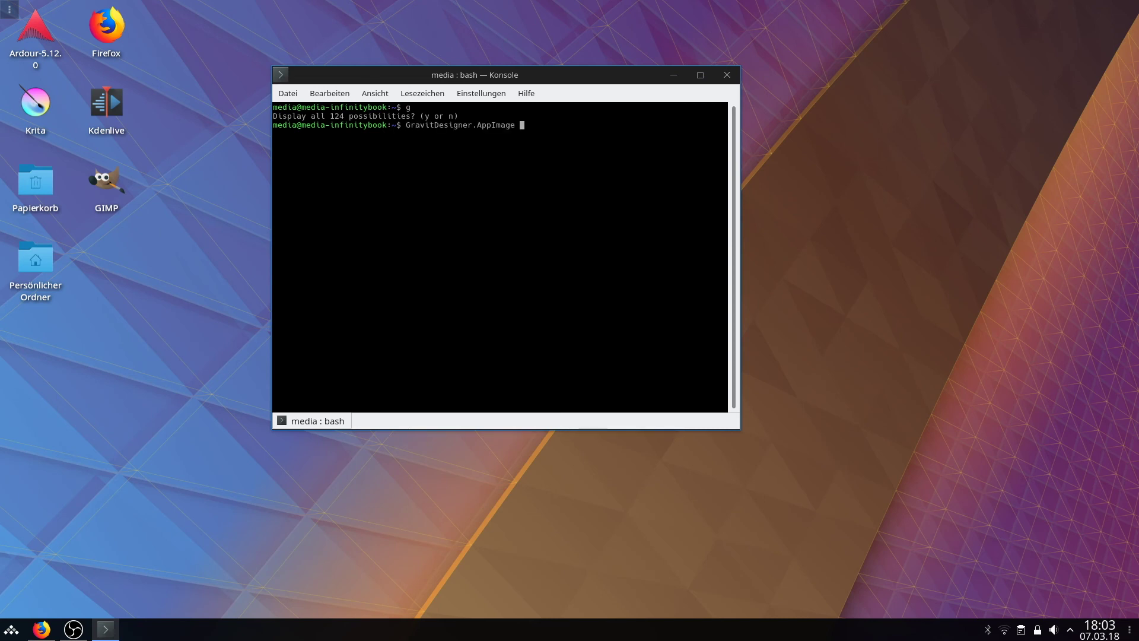
key(Return)
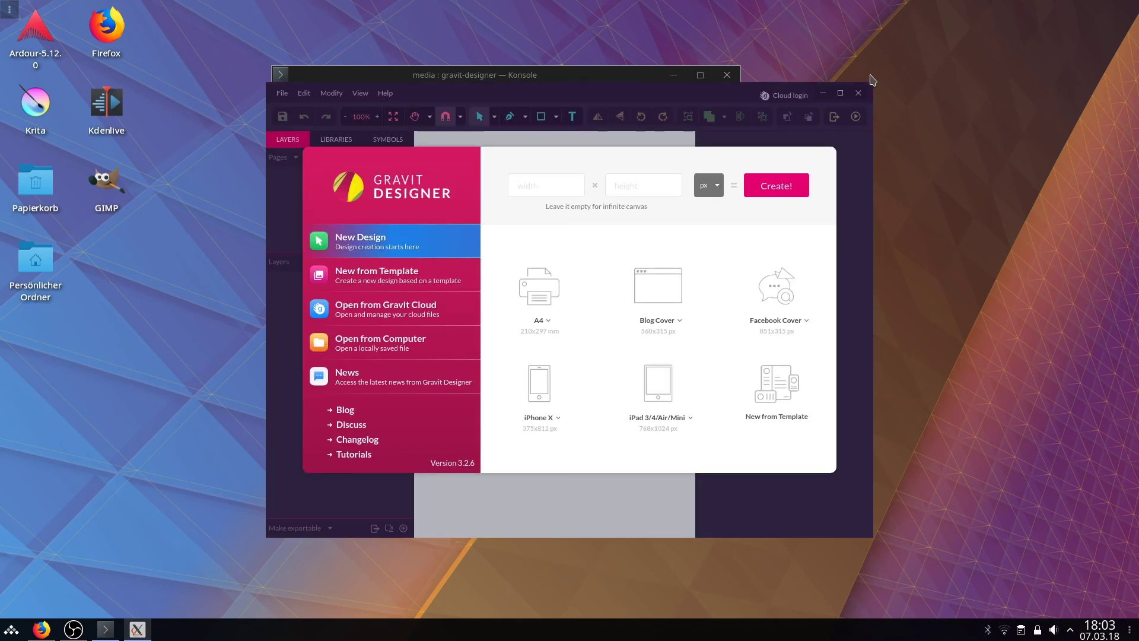
- Create an infinite-canvas design in Gravit Designer and close the application
click(784, 184)
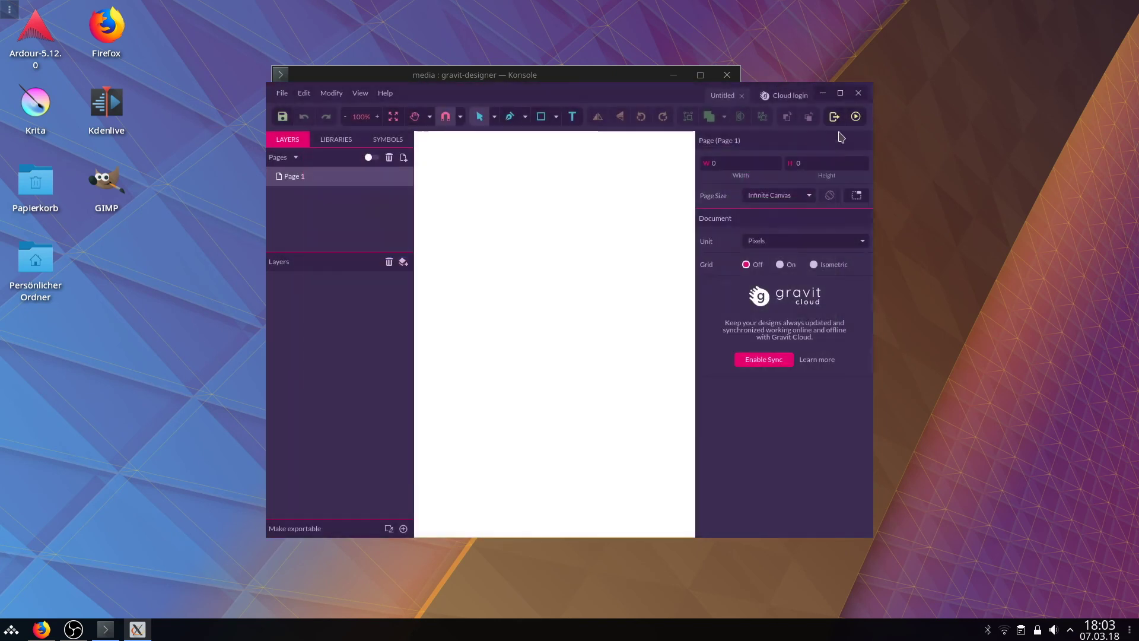
click(859, 93)
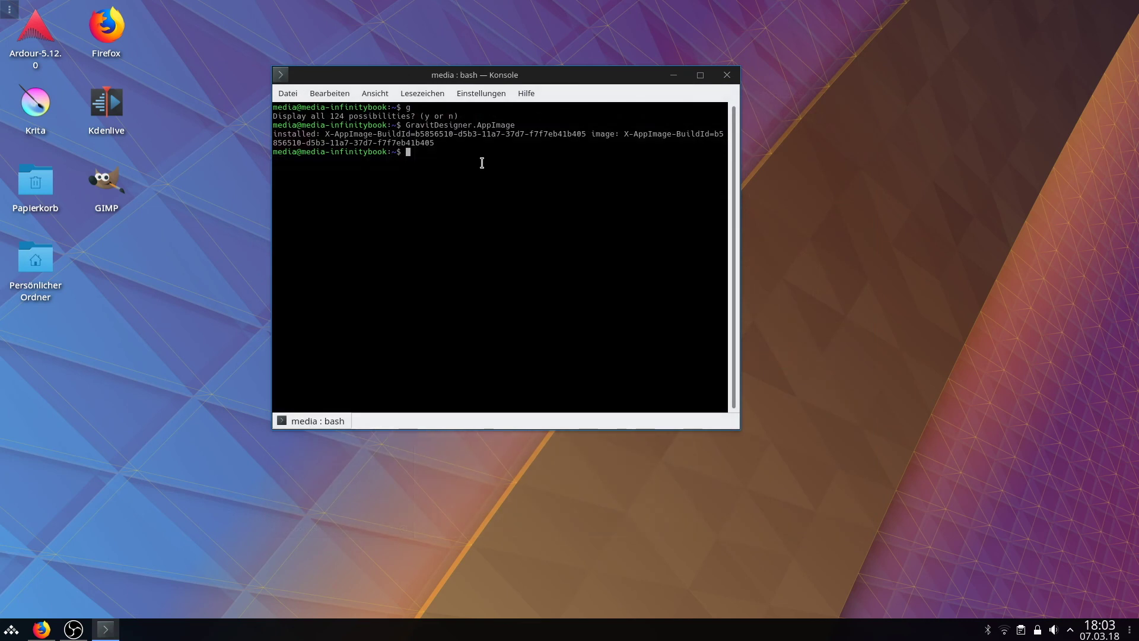
- Select the GravitDesigner.AppImage command text in the terminal and close the Konsole window
drag(515, 125, 405, 127)
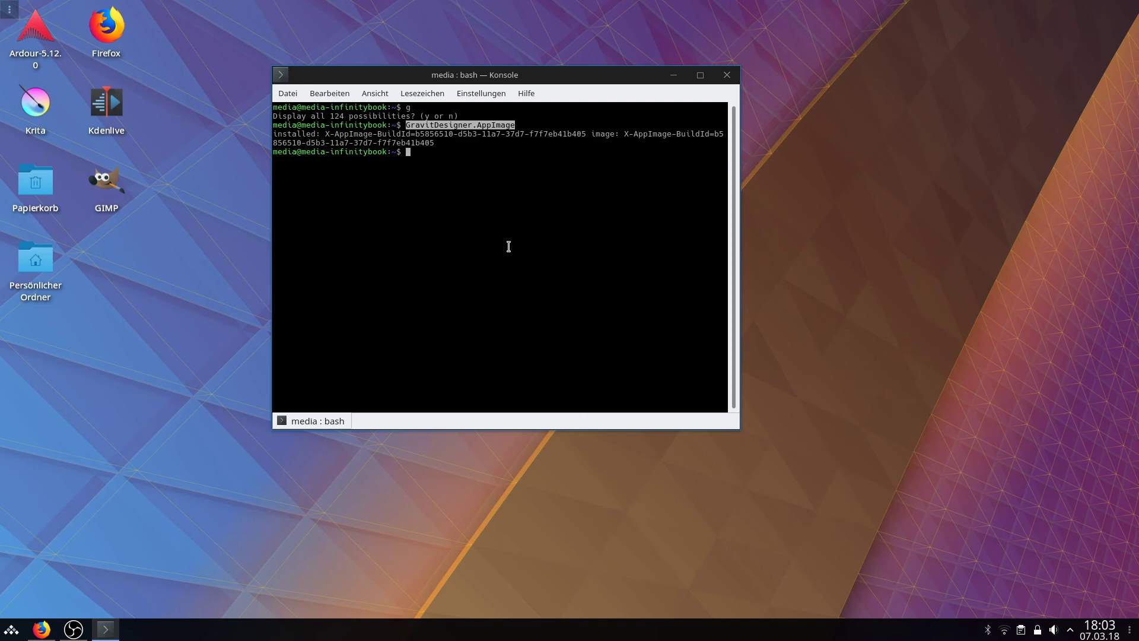
click(729, 77)
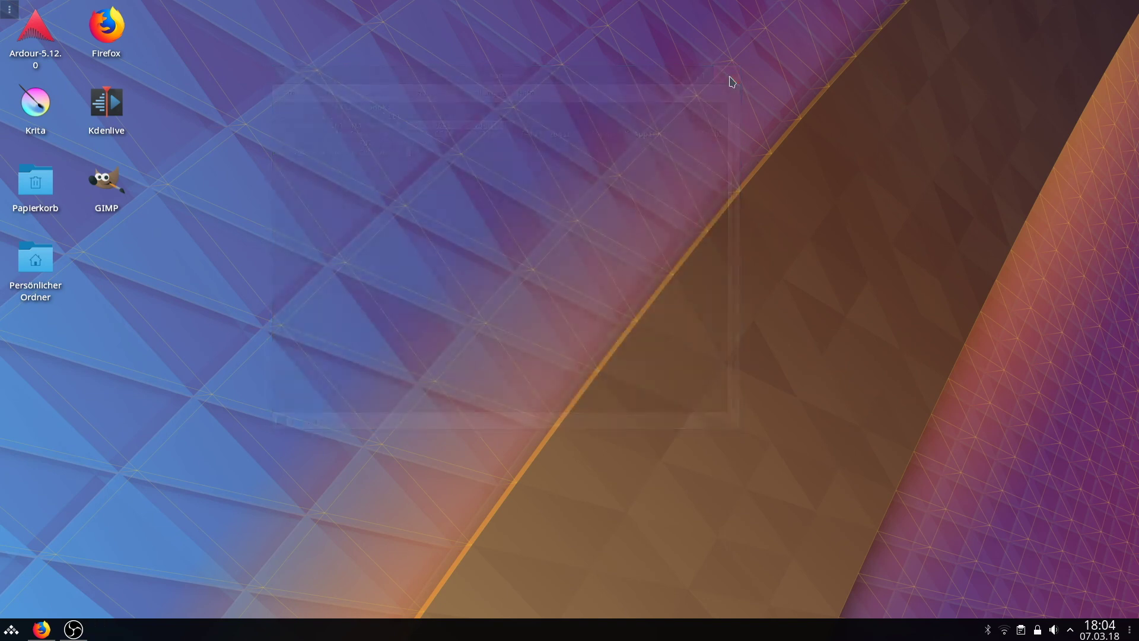
- Create a new link to a program on the desktop and set its command to GravitDesigner.AppImage
right_click(305, 121)
mouse_move(345, 129)
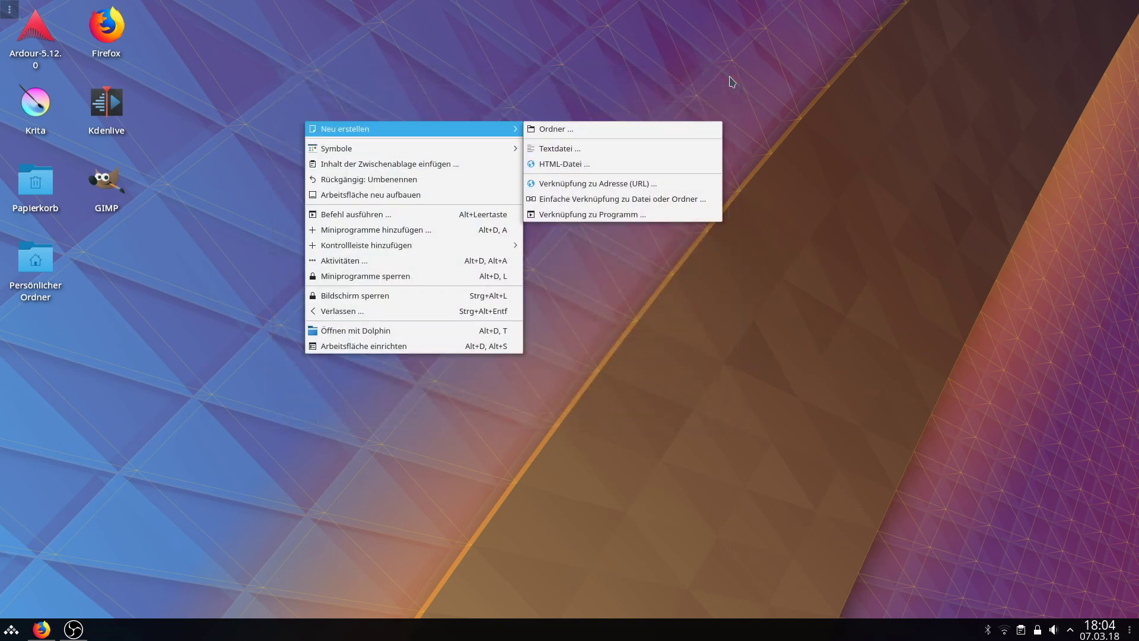
key(Return)
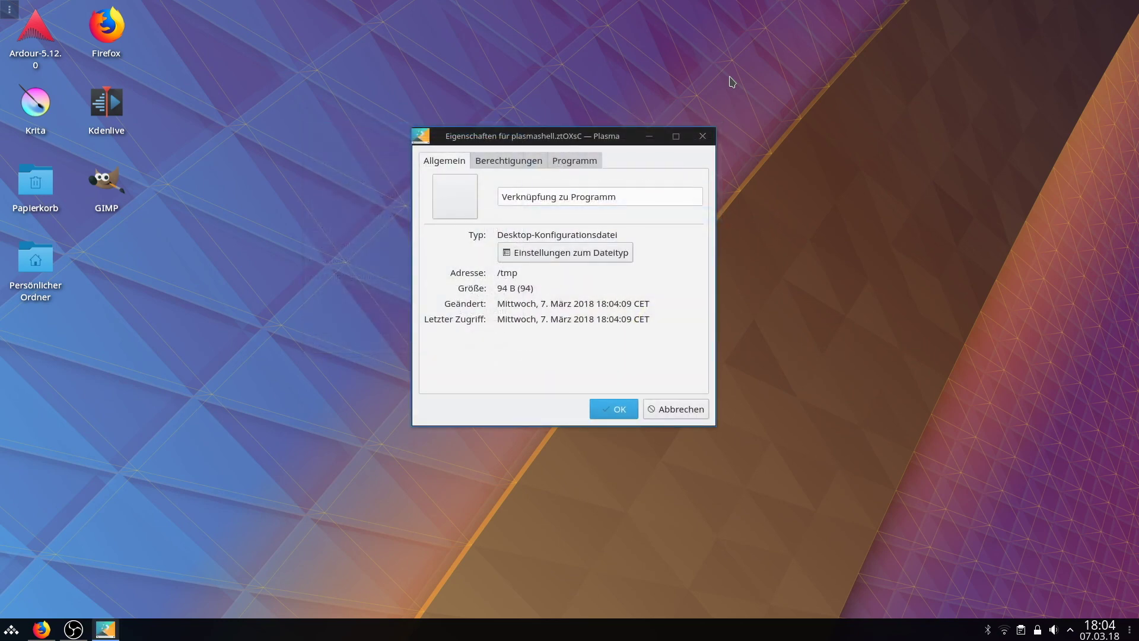
click(574, 160)
click(562, 255)
text(GravitDesigner.AppImage)
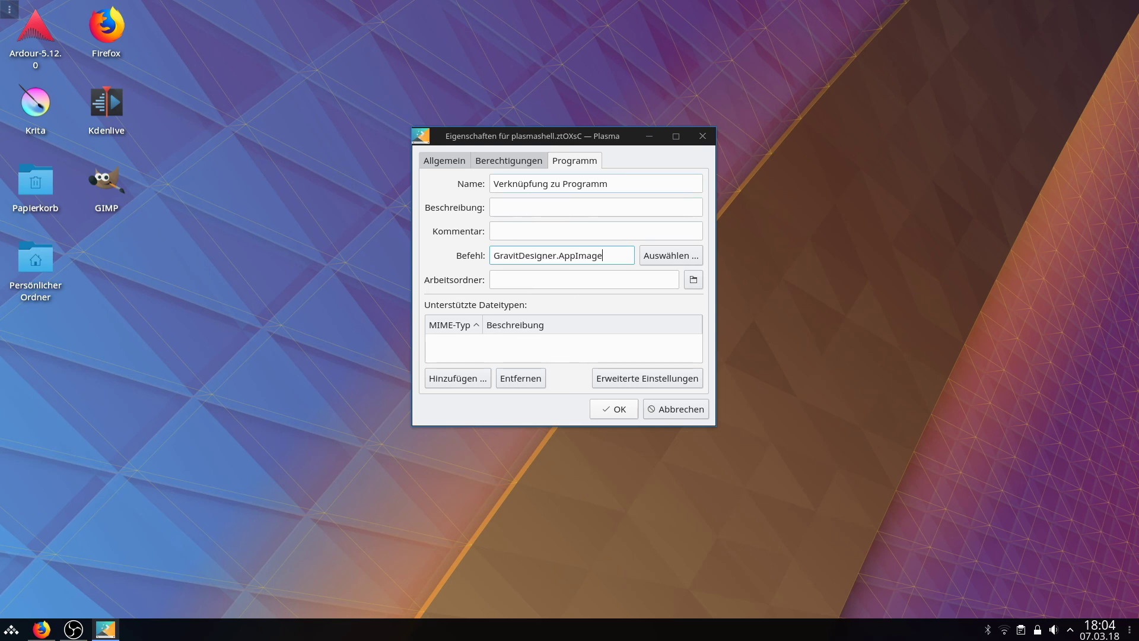
- Set the launcher's application name to Gravit Designer and its description to Vector Graphic Tool
triple_click(617, 184)
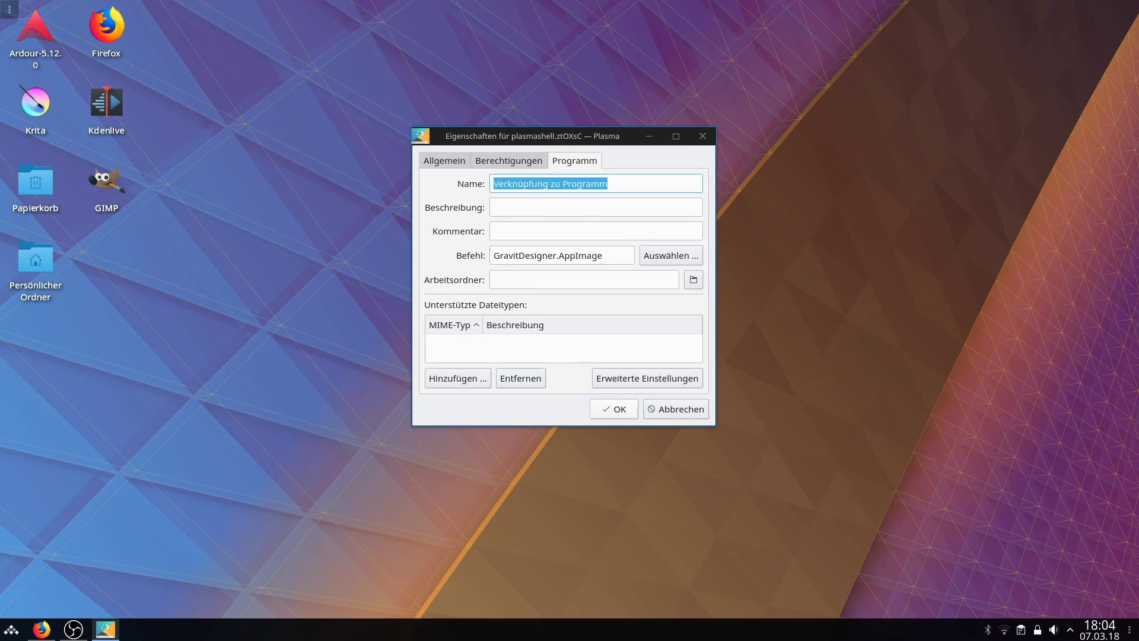
text(Gravir)
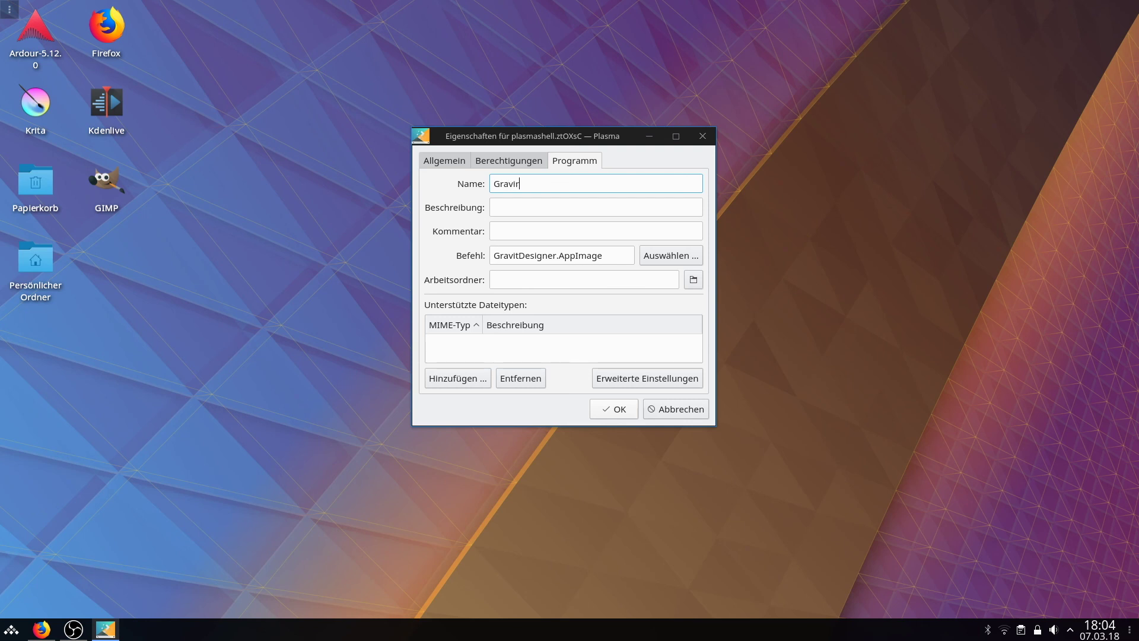
key(BackSpace)
key(BackSpace)
key(BackSpace)
key(BackSpace)
key(BackSpace)
key(BackSpace)
text(Gravit Designer)
key(Tab)
text(Vector)
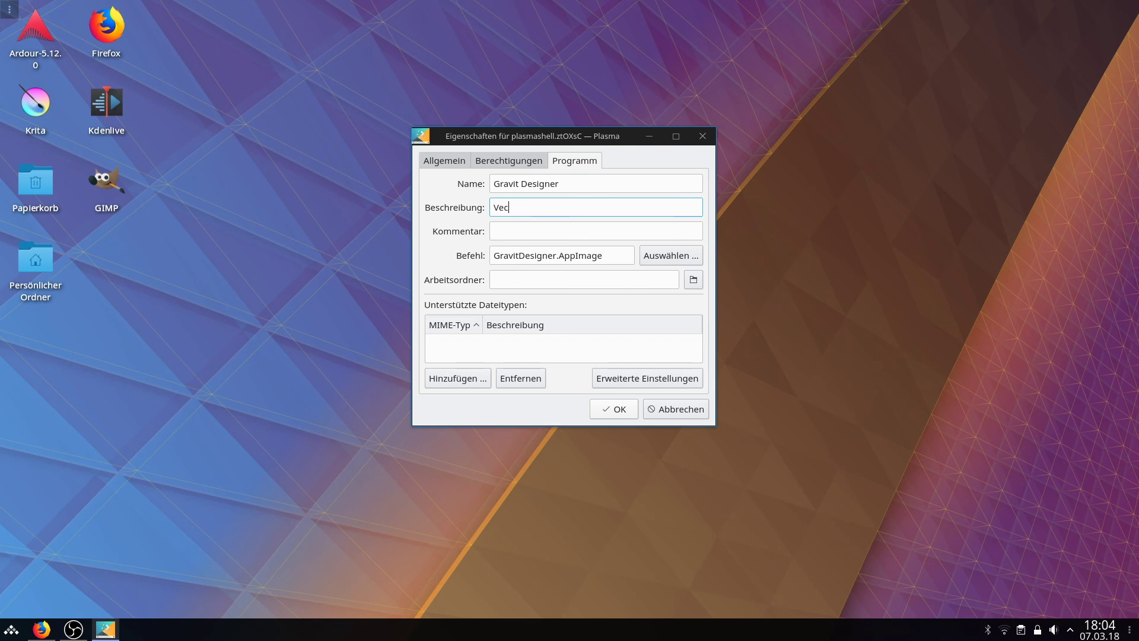
text(Graphic Tool)
- Rename the launcher file as Gravit Designer in its general properties
click(444, 160)
key(ctrl+a)
key(BackSpace)
text(Gravit Designer)
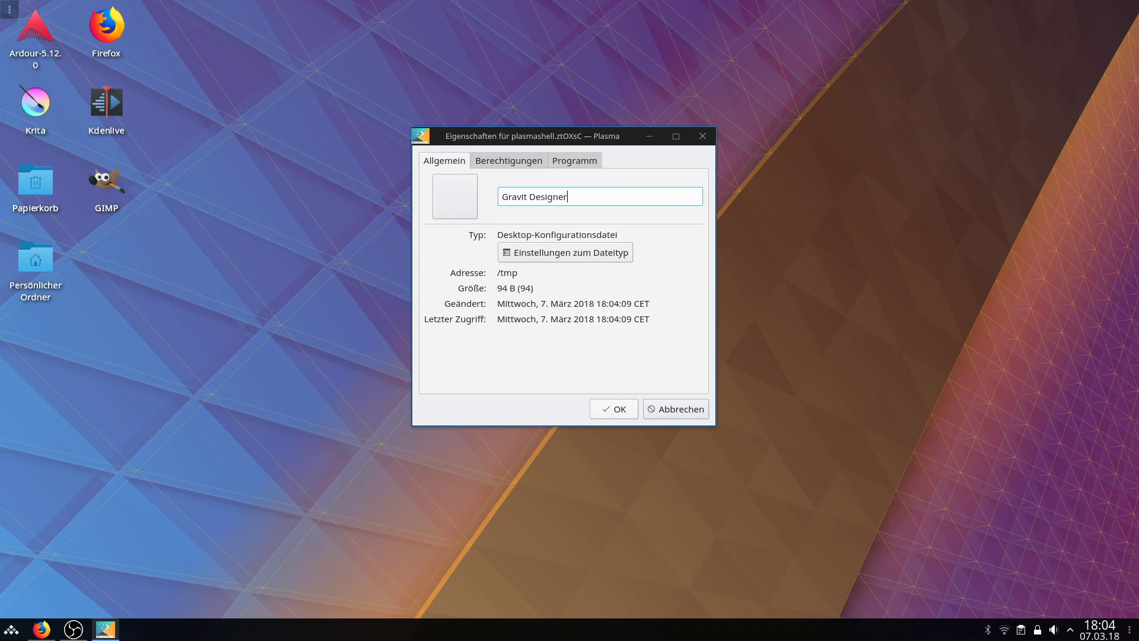
- Search the system icons for "grav", assign the Gravit AppImage icon to the launcher and confirm its properties
click(455, 196)
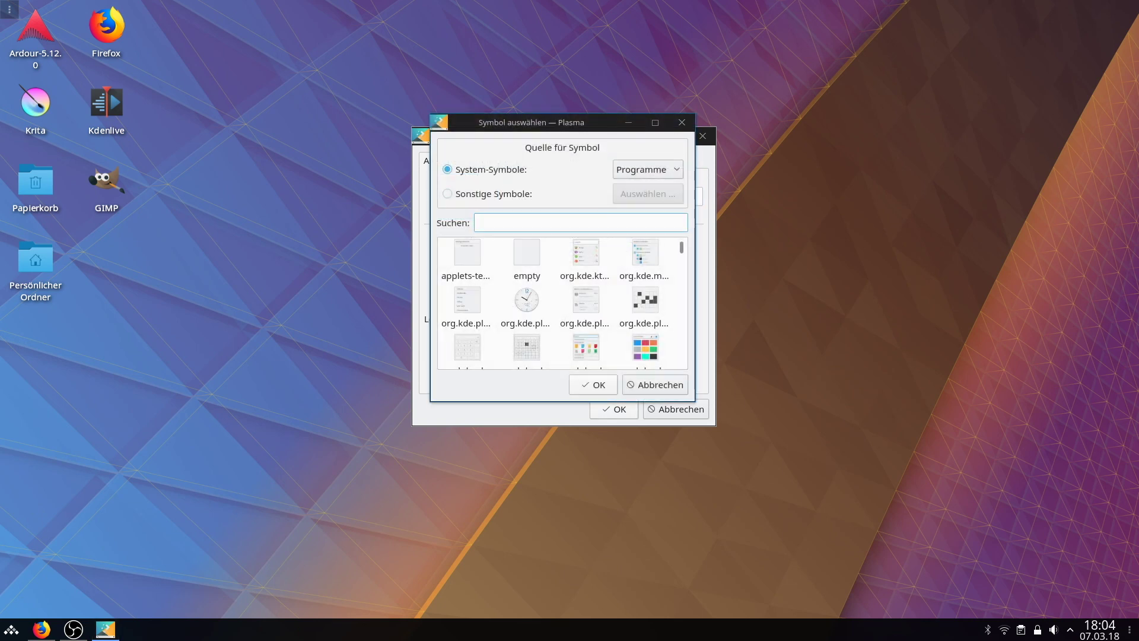
text(gr)
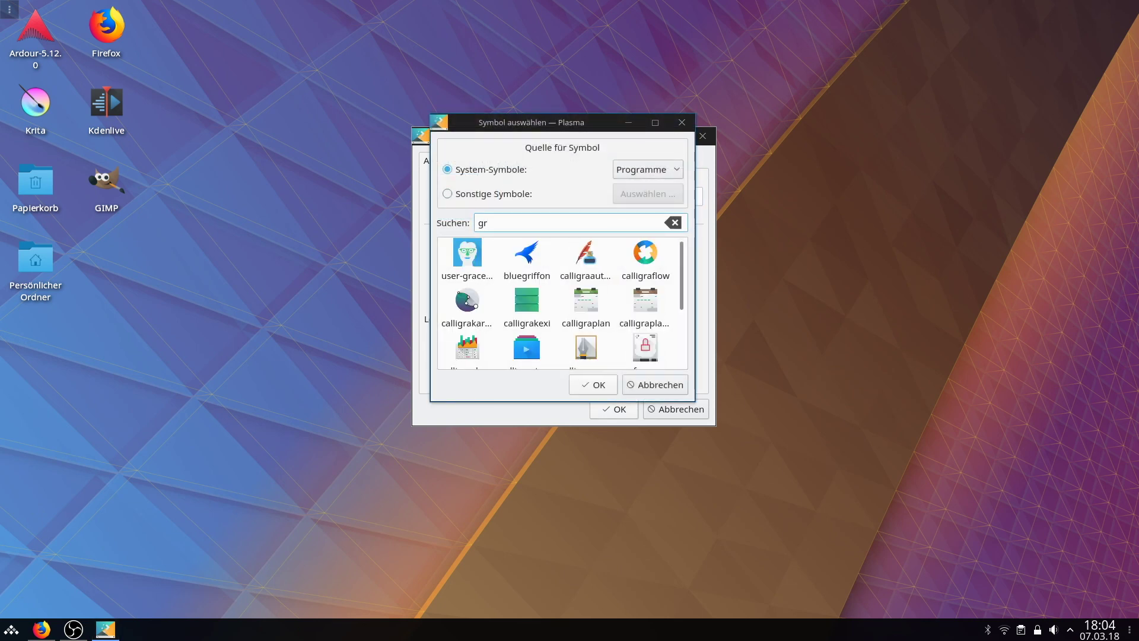
text(a)
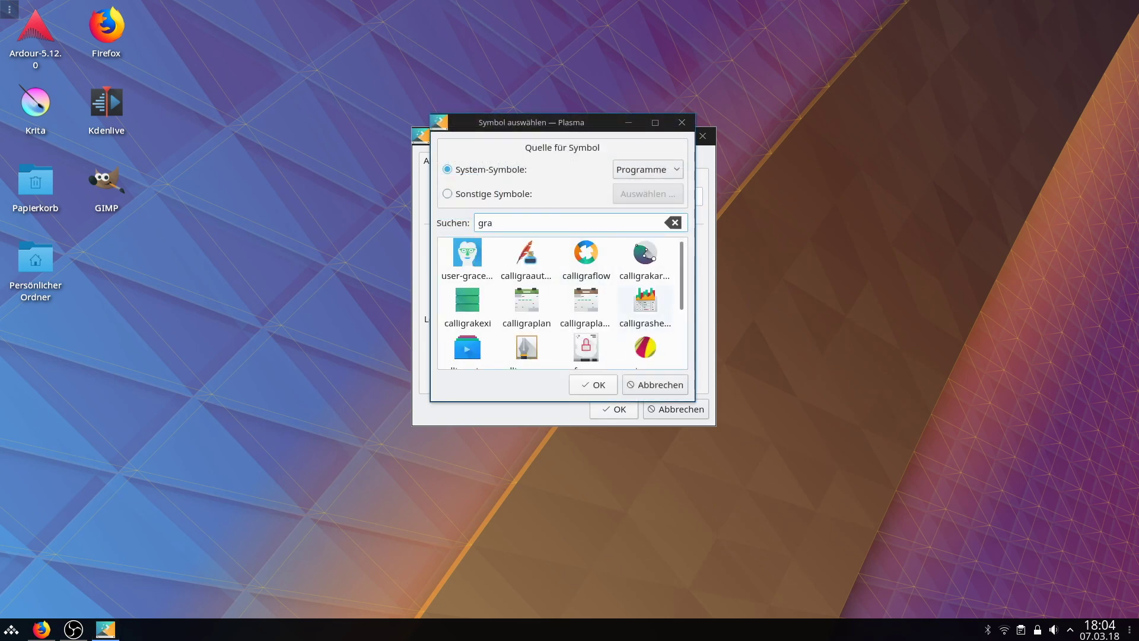
text(v)
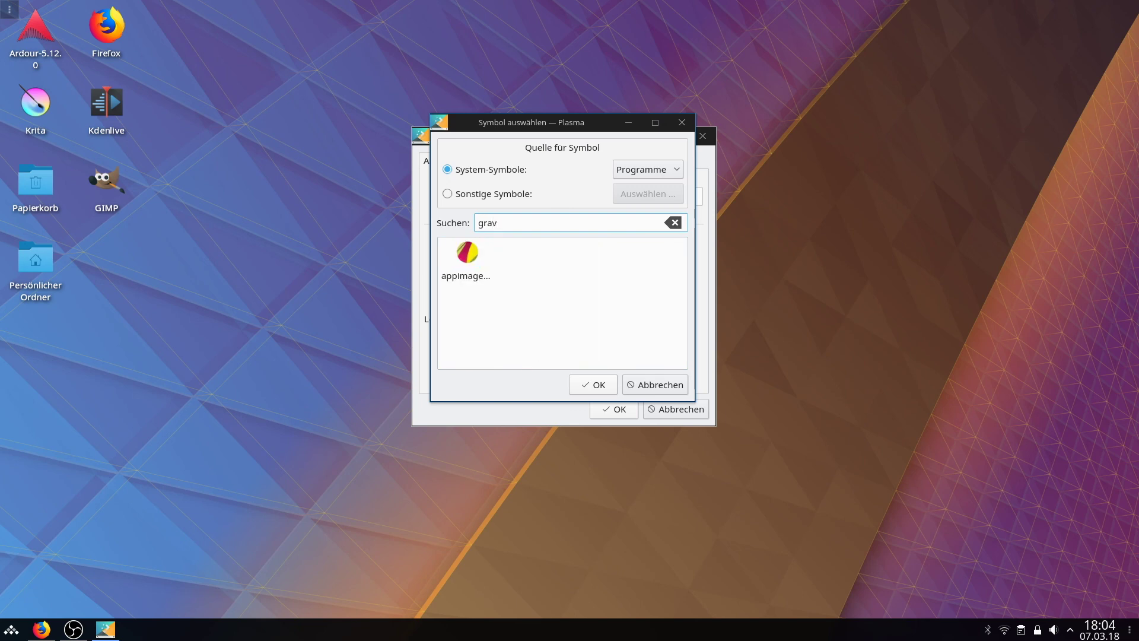
key(Return)
key(Return)
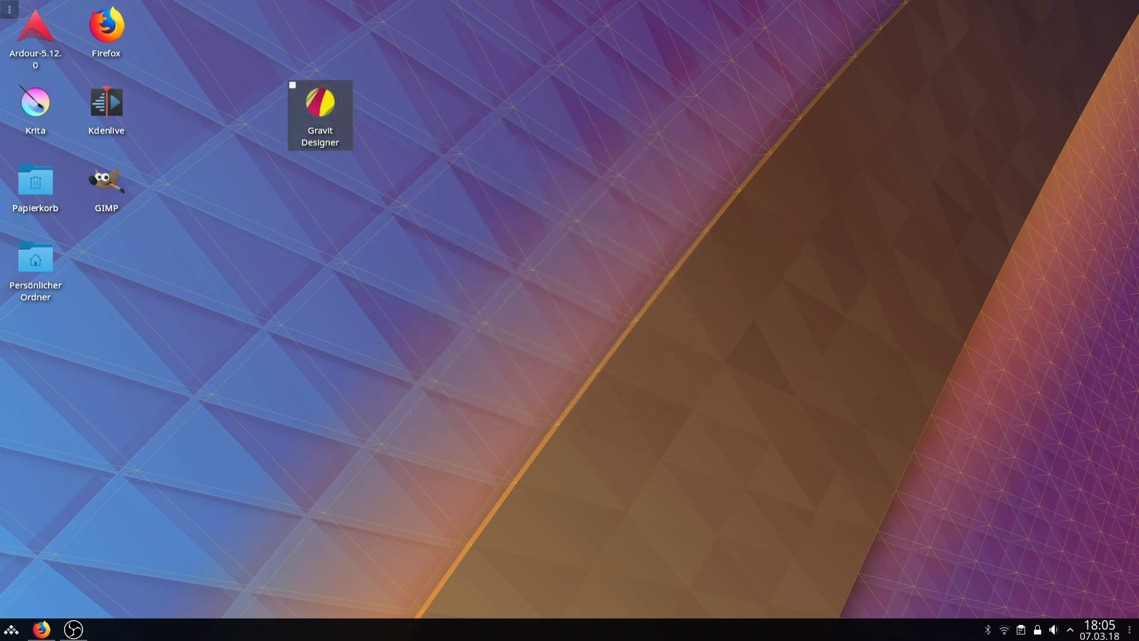
- Place the Gravit Designer launcher below the GIMP icon on the desktop and start the application from it
drag(322, 111, 104, 264)
click(104, 264)
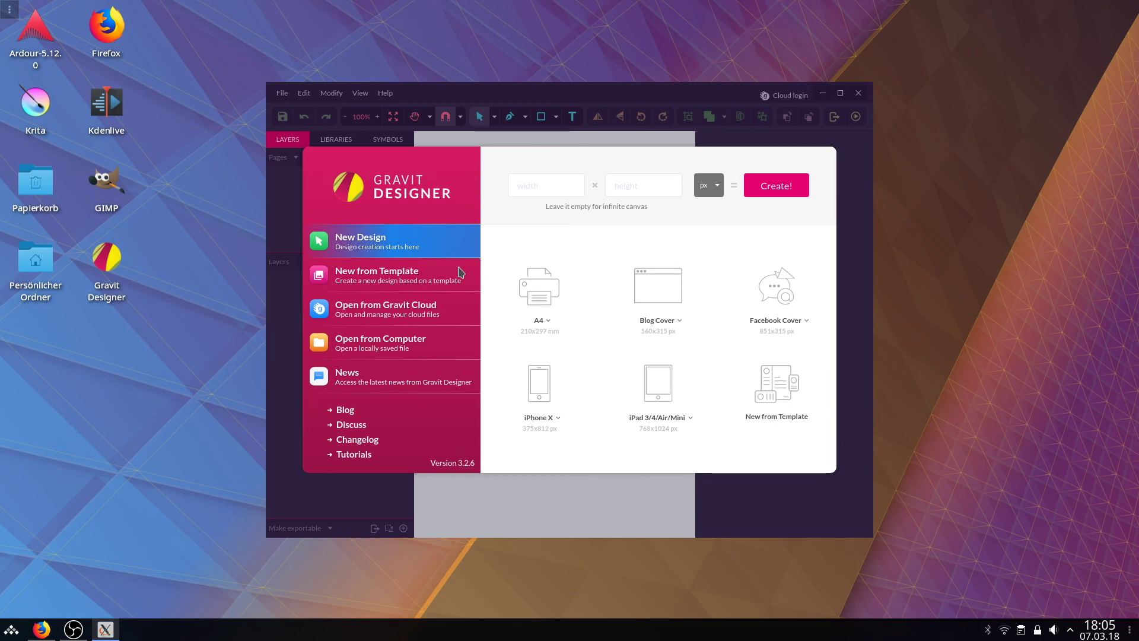
- Create a new infinite-canvas design to test the launched Gravit Designer, and close the application
click(777, 187)
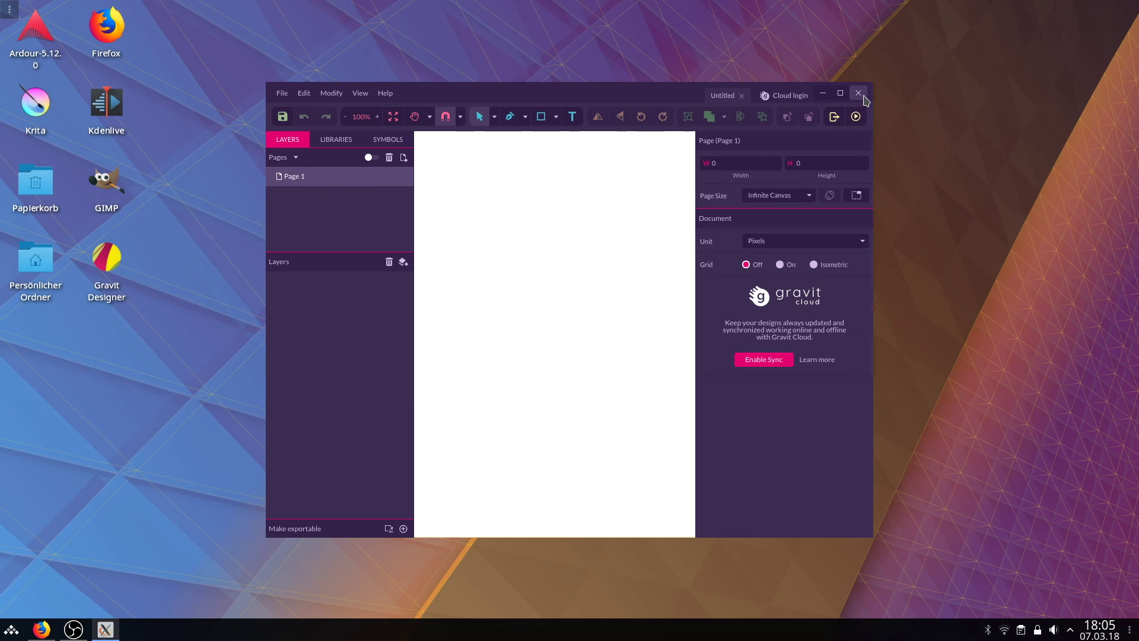
click(862, 96)
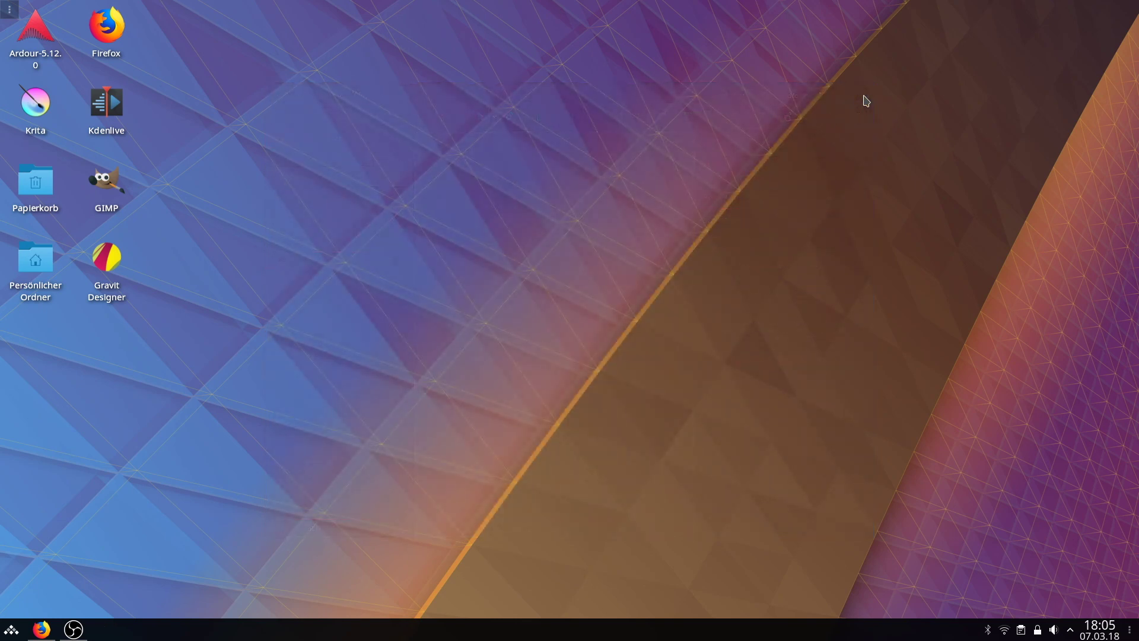